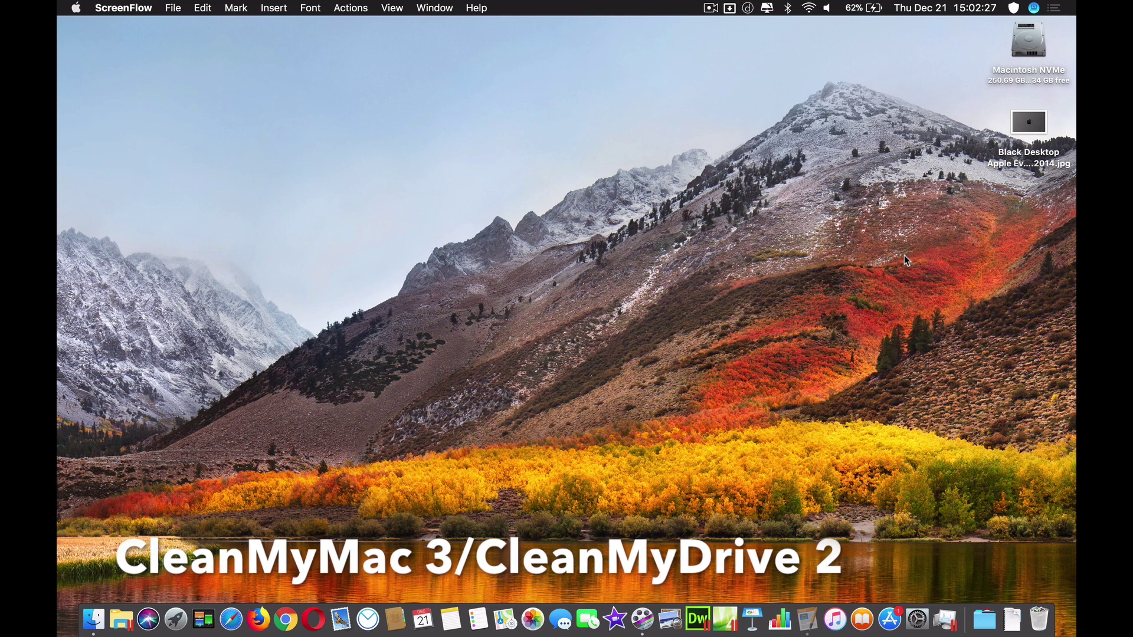
- Launch CleanMyMac 3 from its menu-bar panel and start the Smart Cleanup scan
left_click(767, 8)
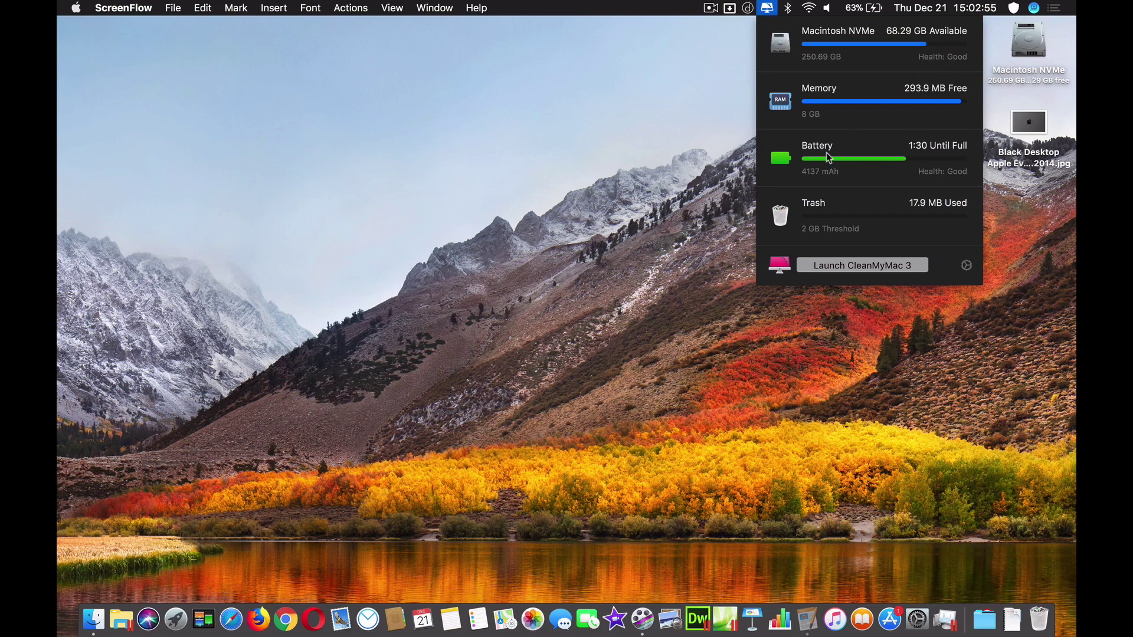
left_click(822, 267)
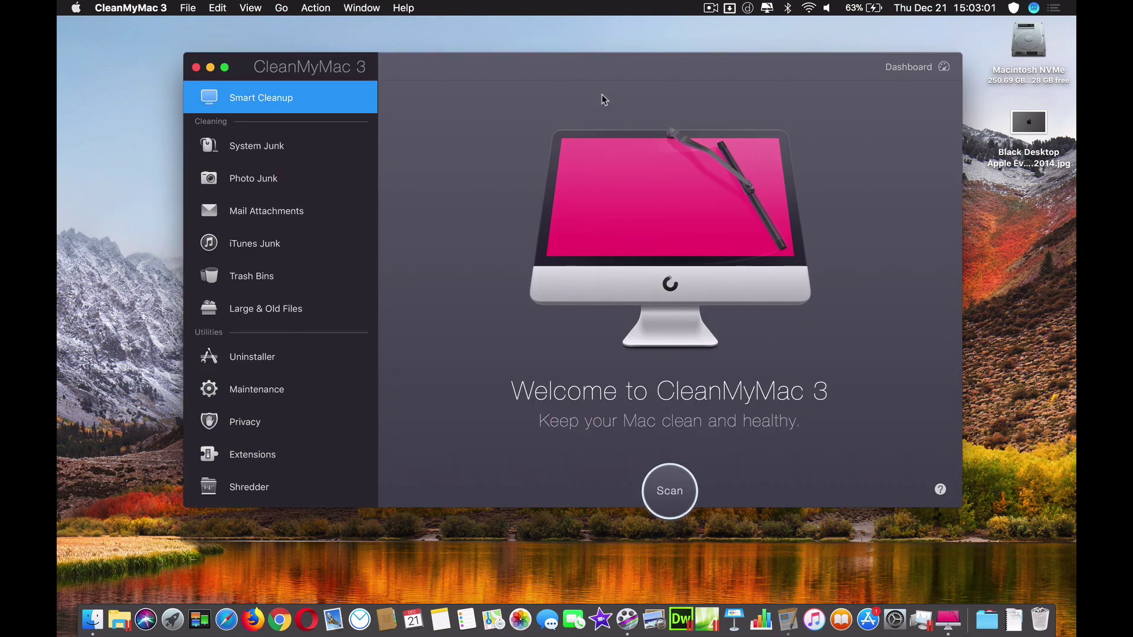
left_click_drag(602, 94, 588, 78)
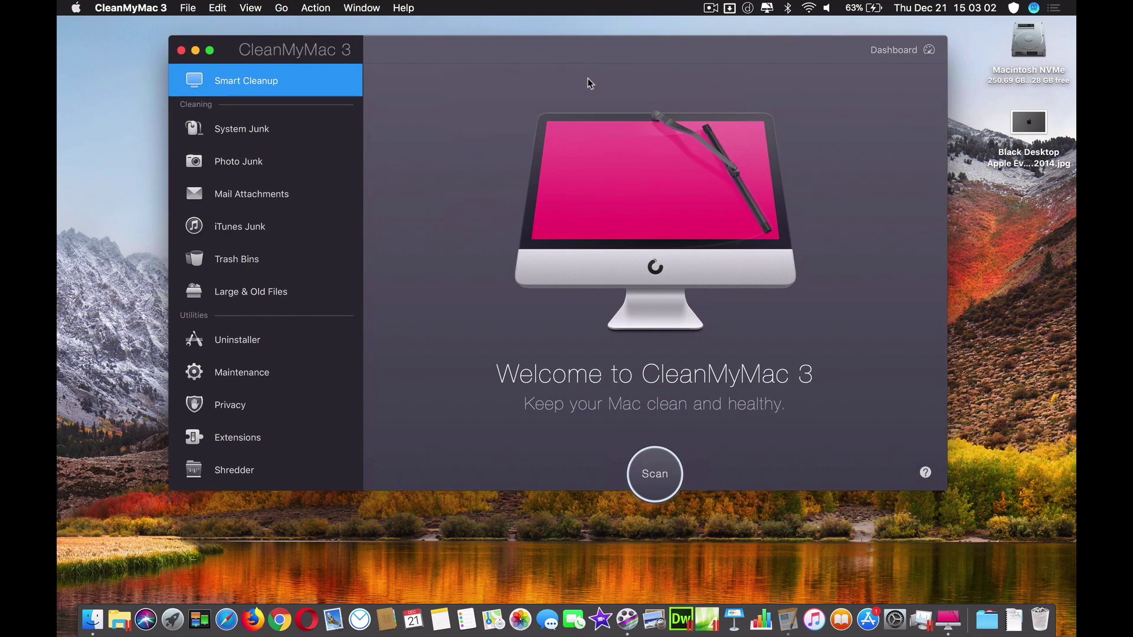
left_click(654, 469)
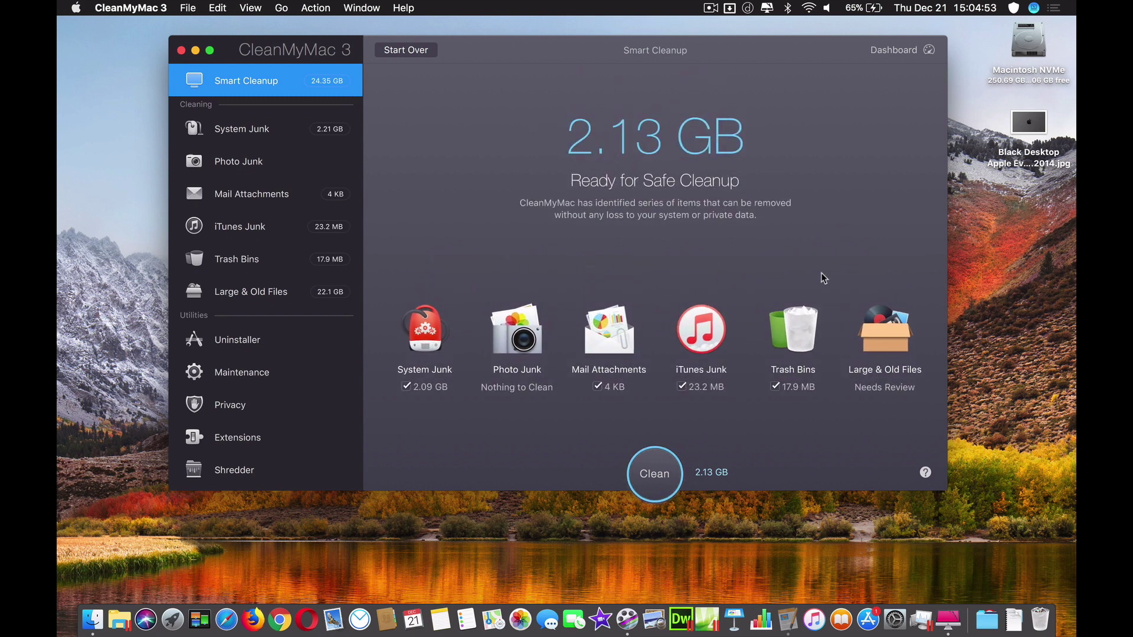
- Inspect the System Junk results and scroll through the detailed User Cache Files list
left_click(235, 135)
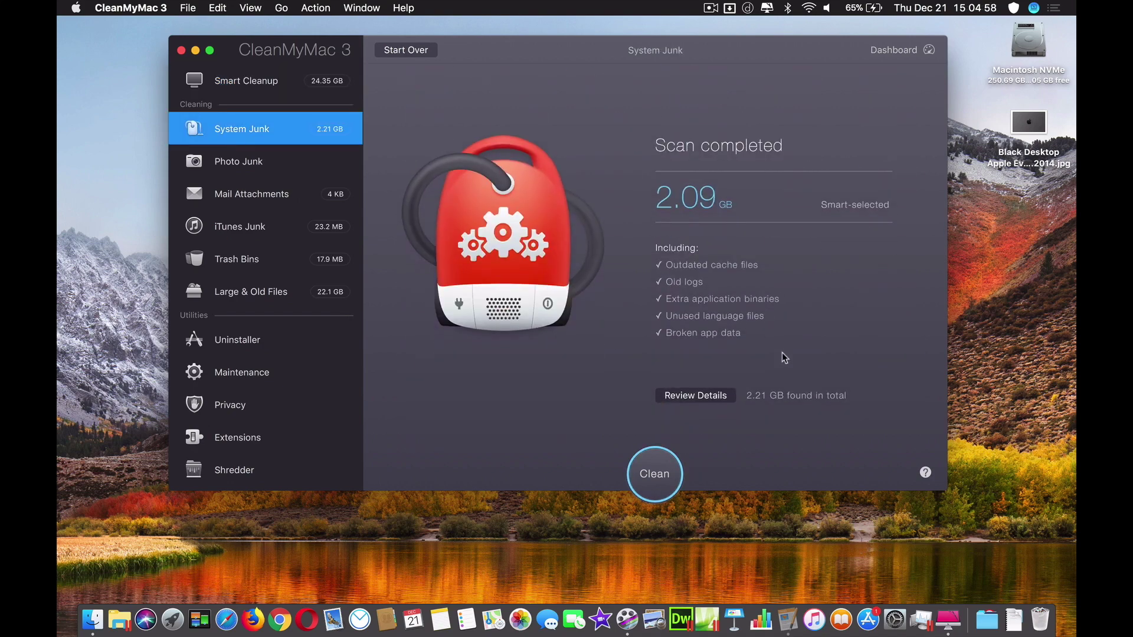
left_click(716, 394)
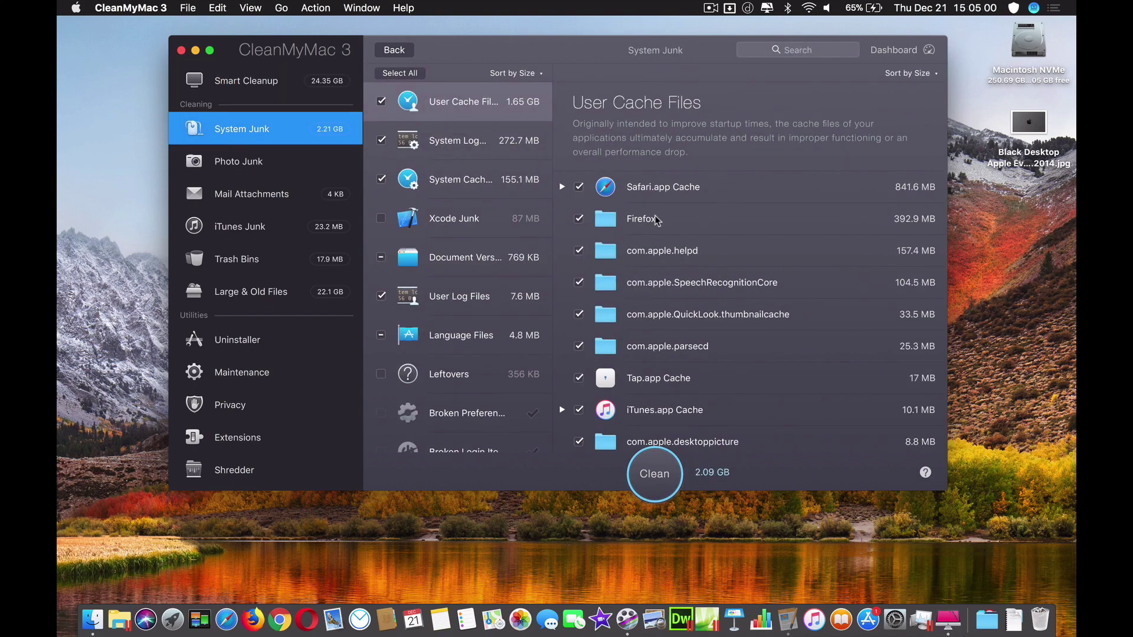
scroll(656, 220, "down", 10)
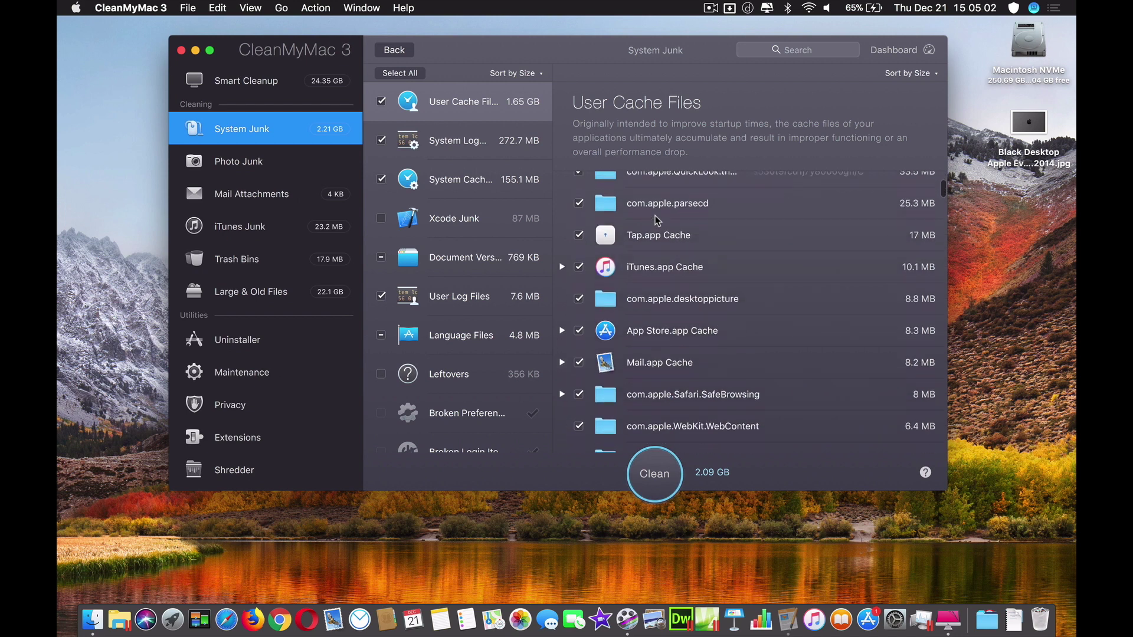
scroll(657, 220, "down", 7)
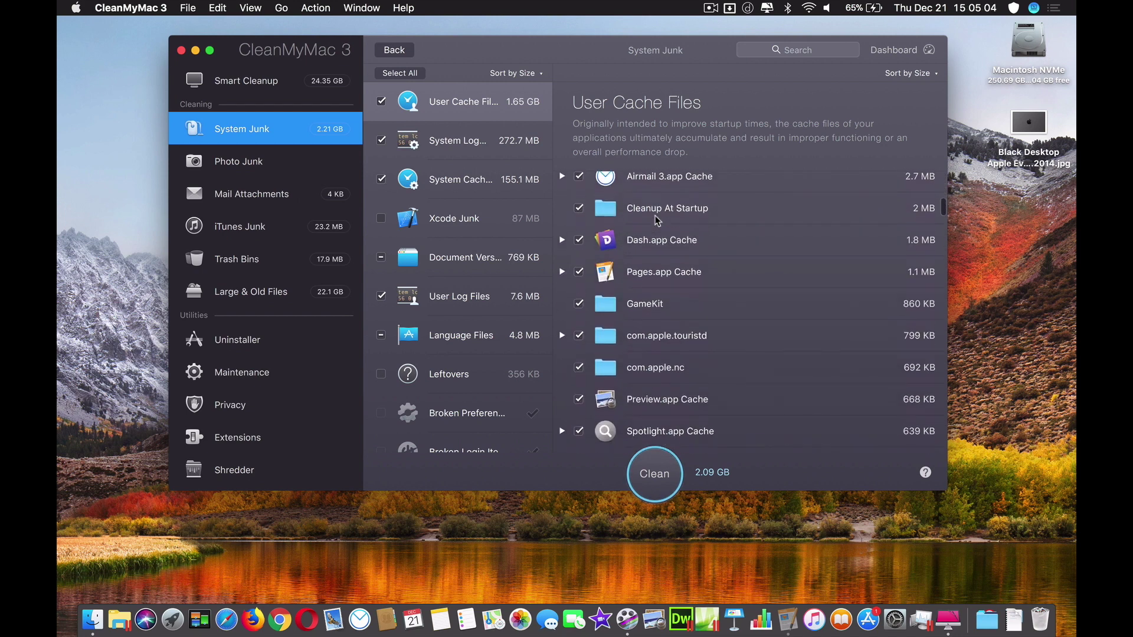
scroll(533, 284, "down", 1)
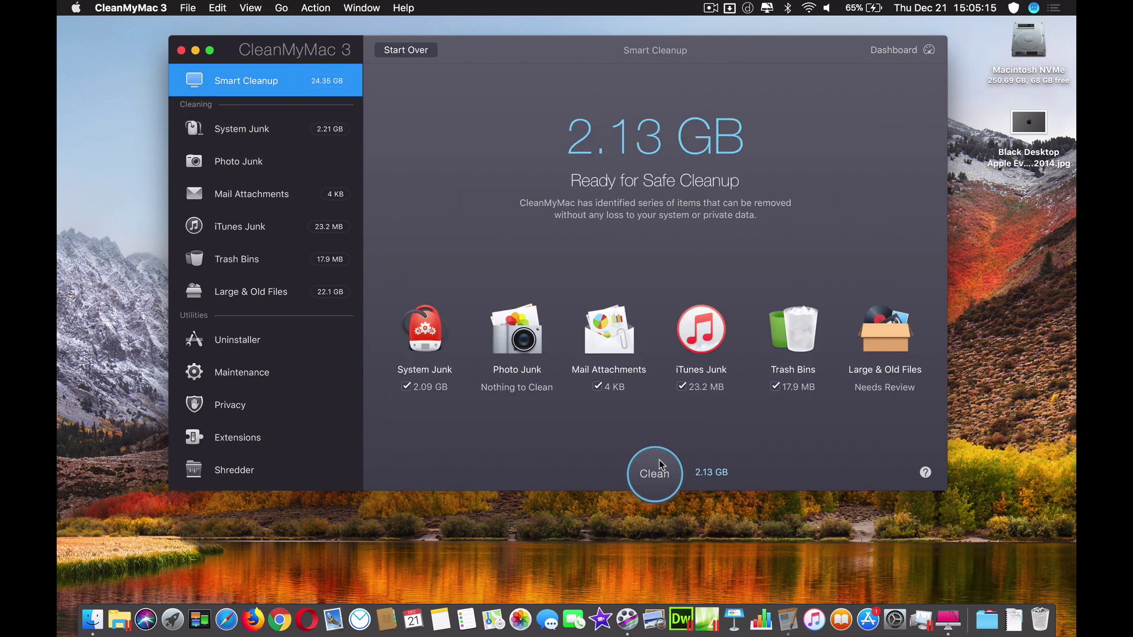
- Clean the 2.13 GB of junk, then free up memory from the menu-bar status panel
left_click(662, 465)
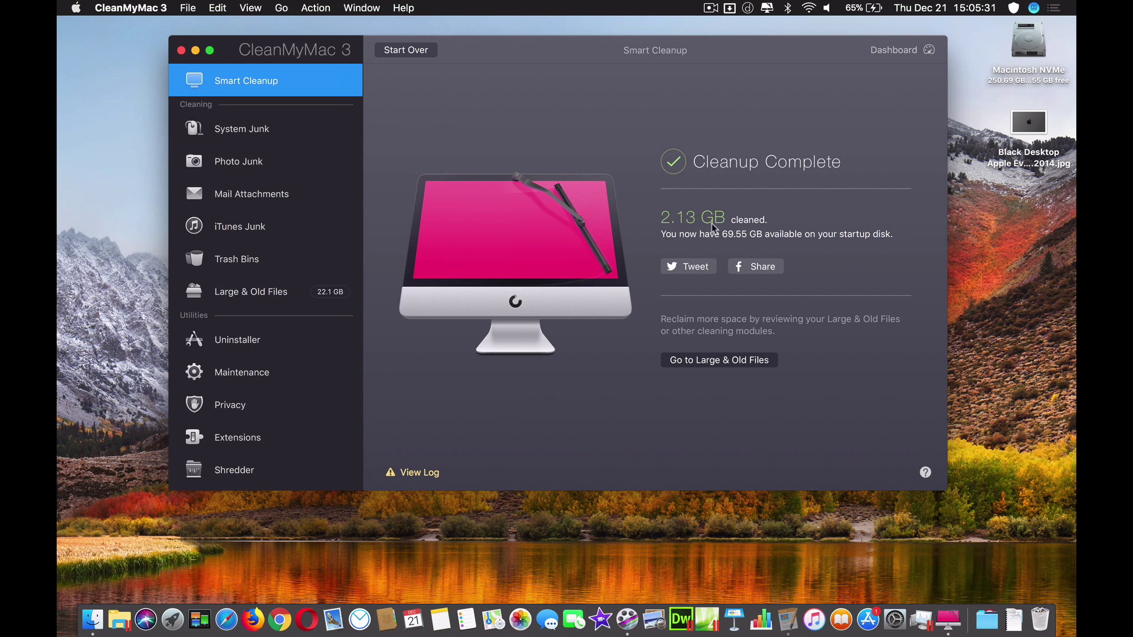
left_click(767, 8)
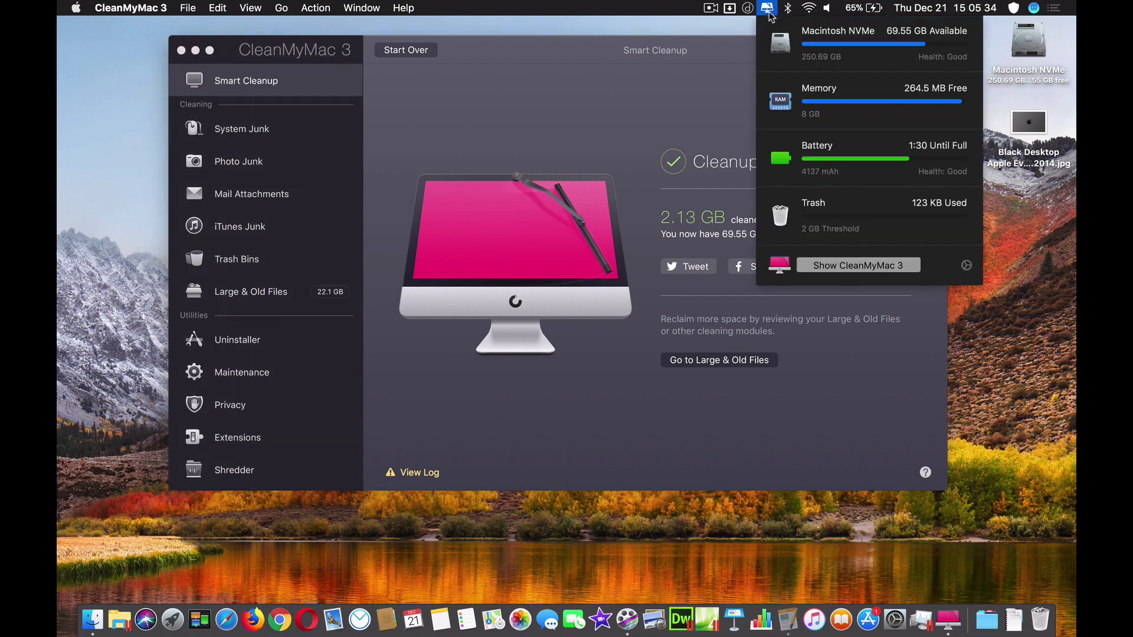
left_click(767, 8)
left_click(767, 9)
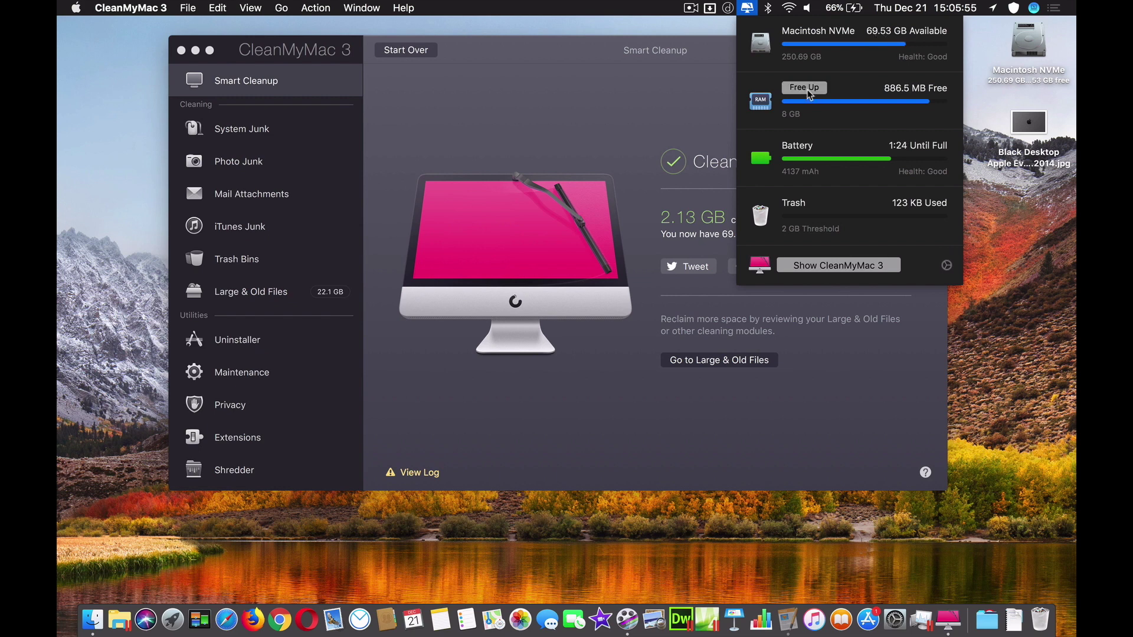
left_click(805, 88)
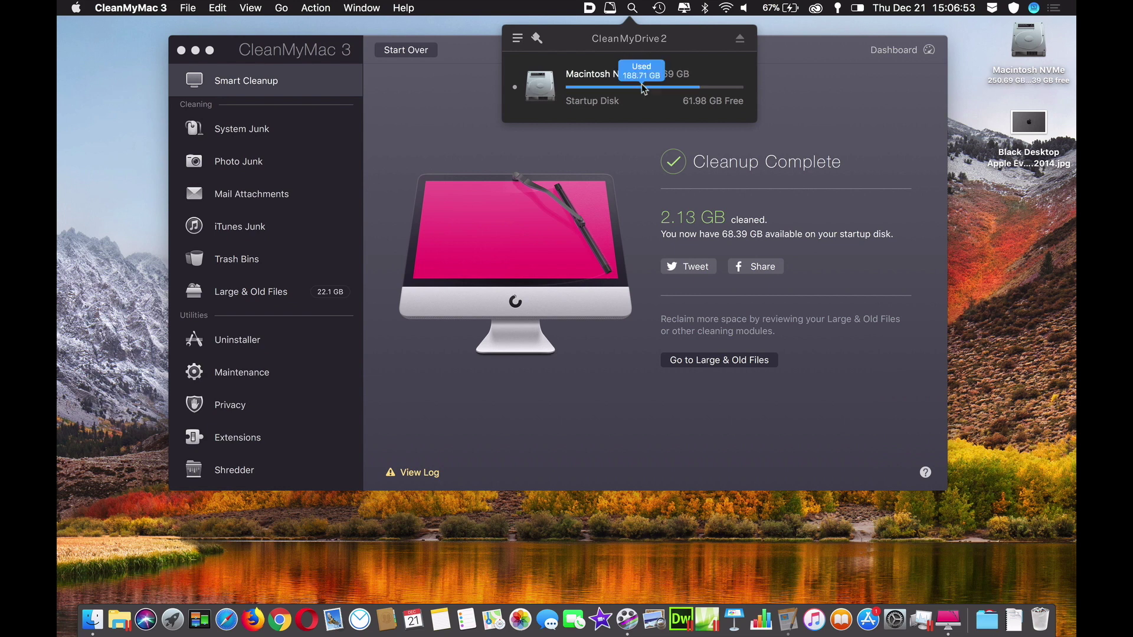
- Check the startup disk's used space in CleanMyDrive 2 and close the drive panel
mouse_move(664, 93)
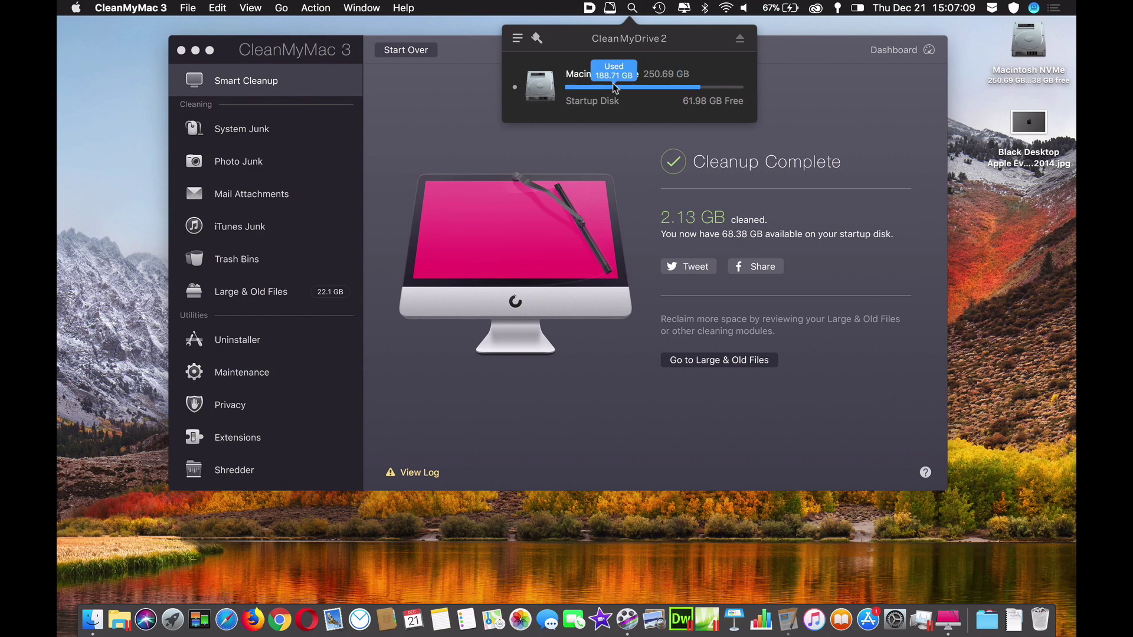
left_click(625, 184)
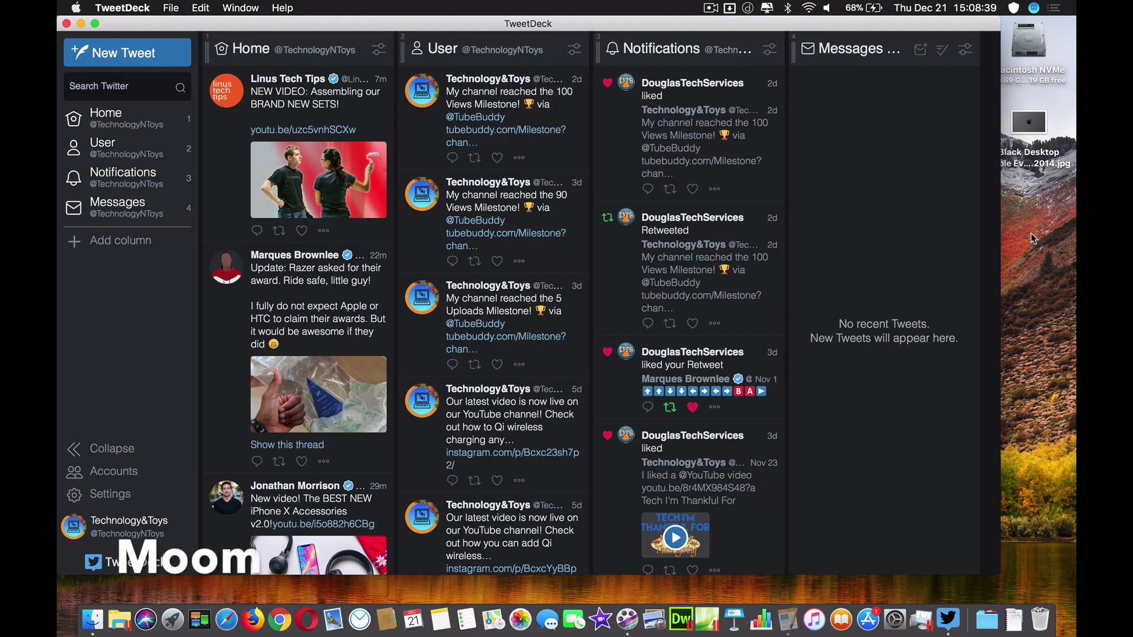
- Bring TweetDeck to the front, then open a new Safari window on Favorites
left_click(1032, 232)
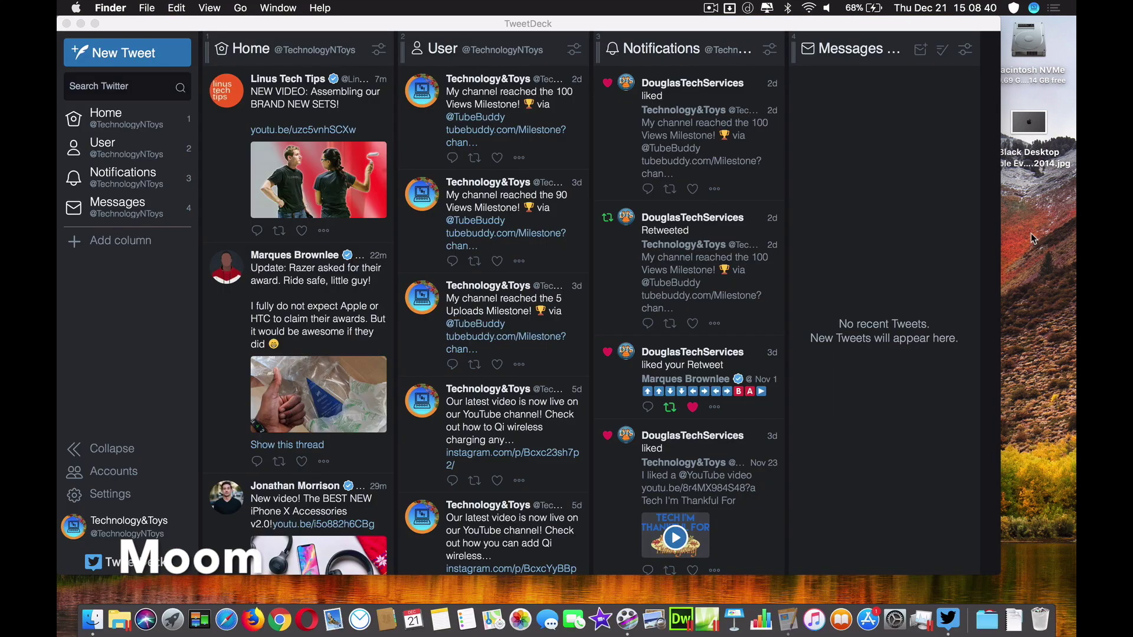
left_click(541, 31)
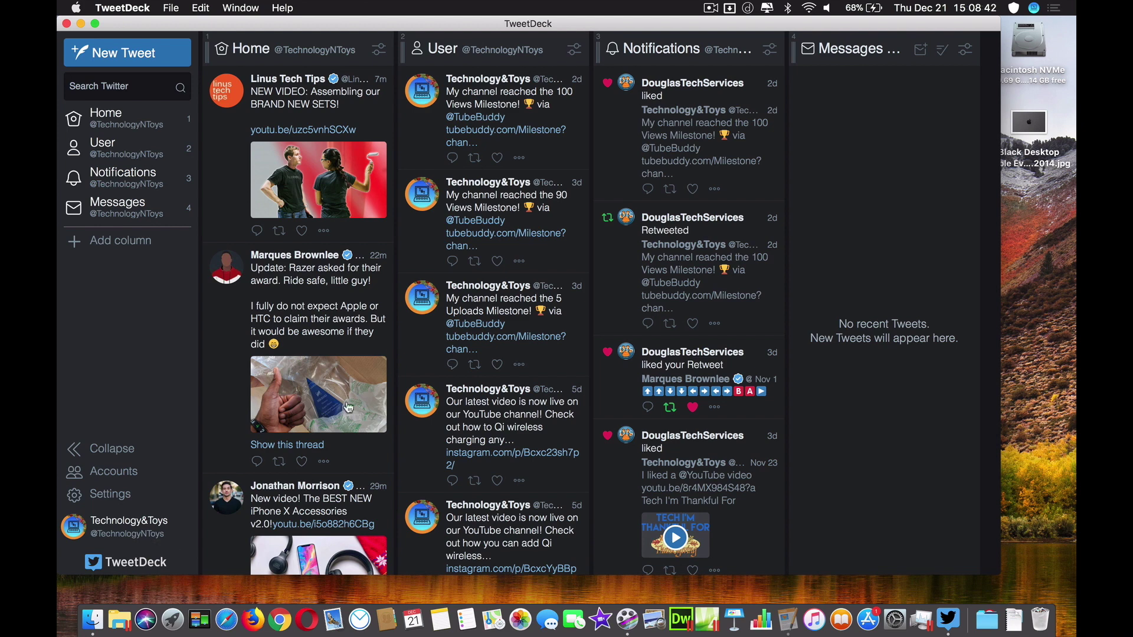
left_click(226, 618)
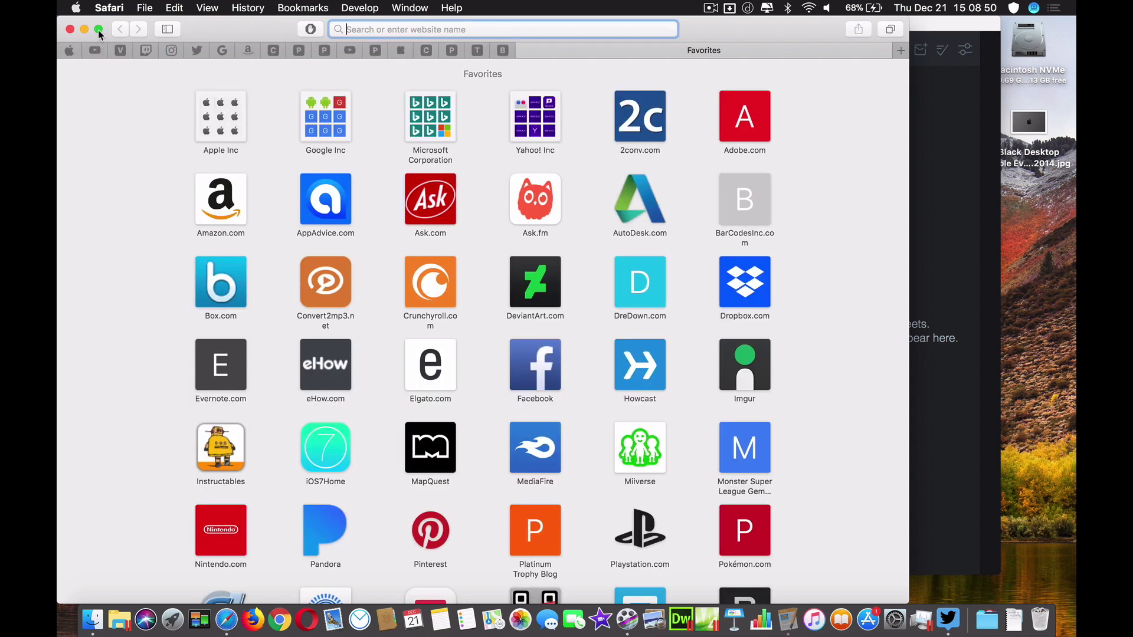
mouse_move(105, 28)
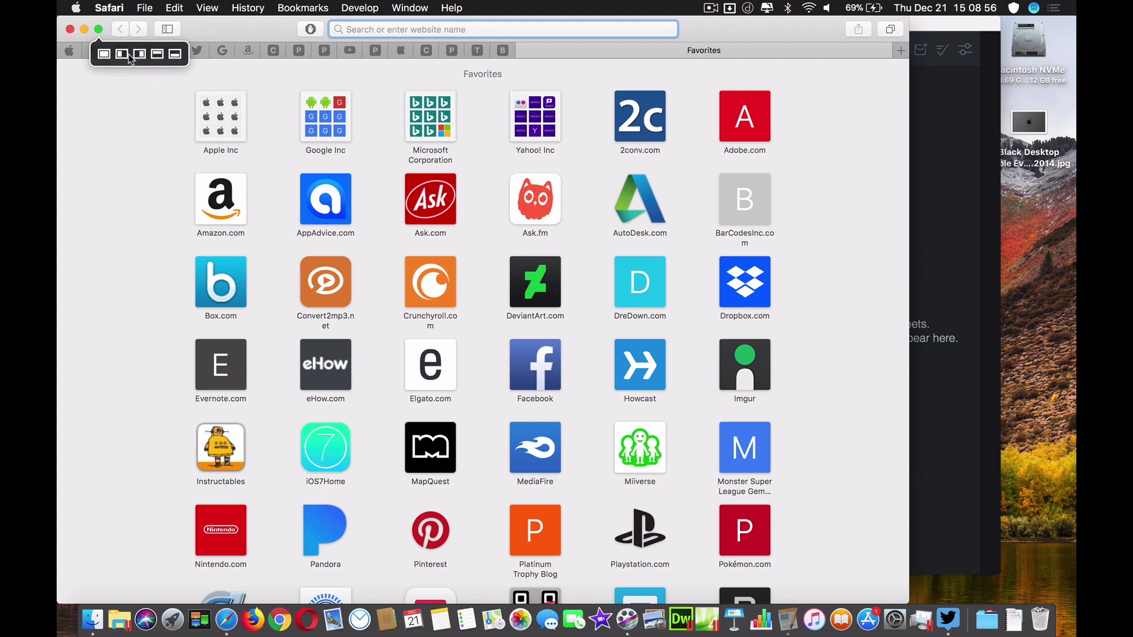
- Cycle Safari through Moom layouts (full width, left half, right half, restored), ending tiled left
left_click(107, 55)
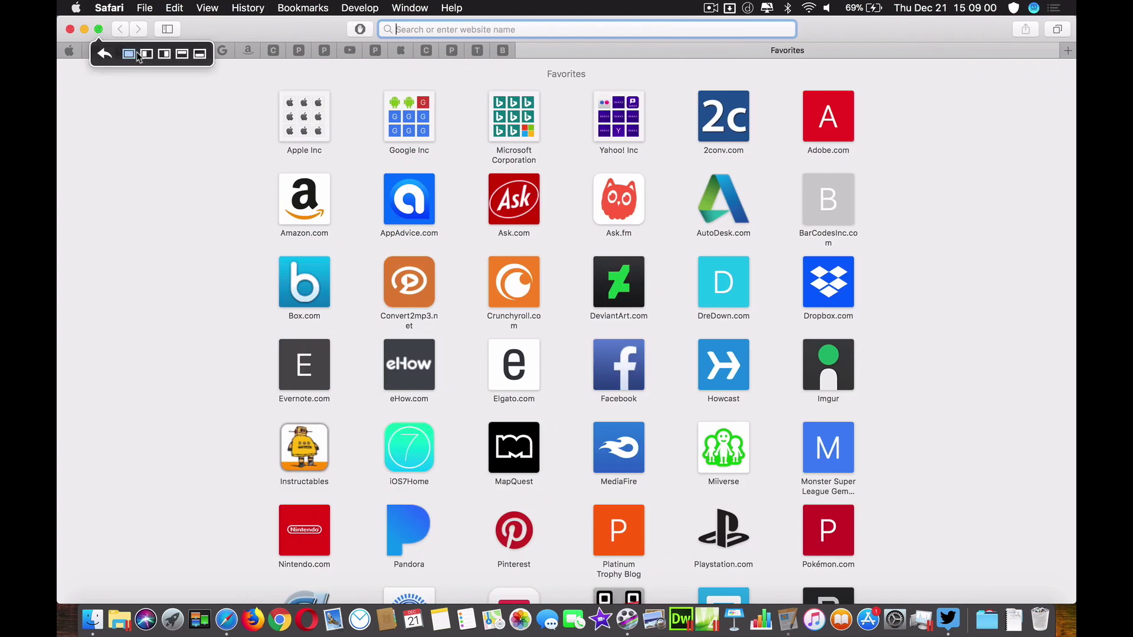
left_click(142, 54)
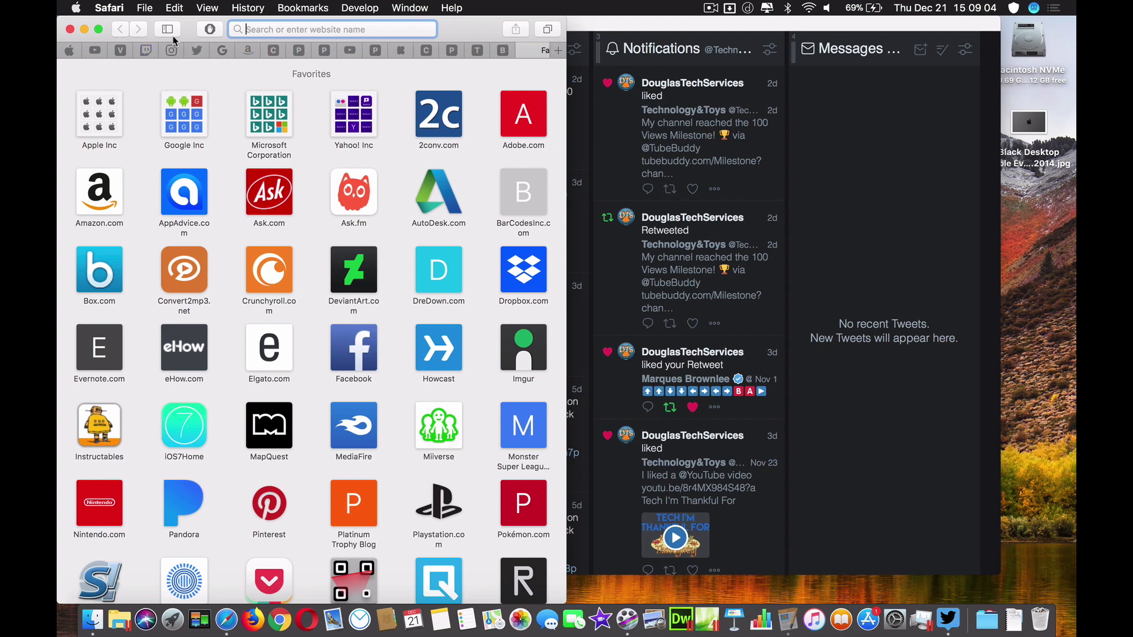
mouse_move(99, 31)
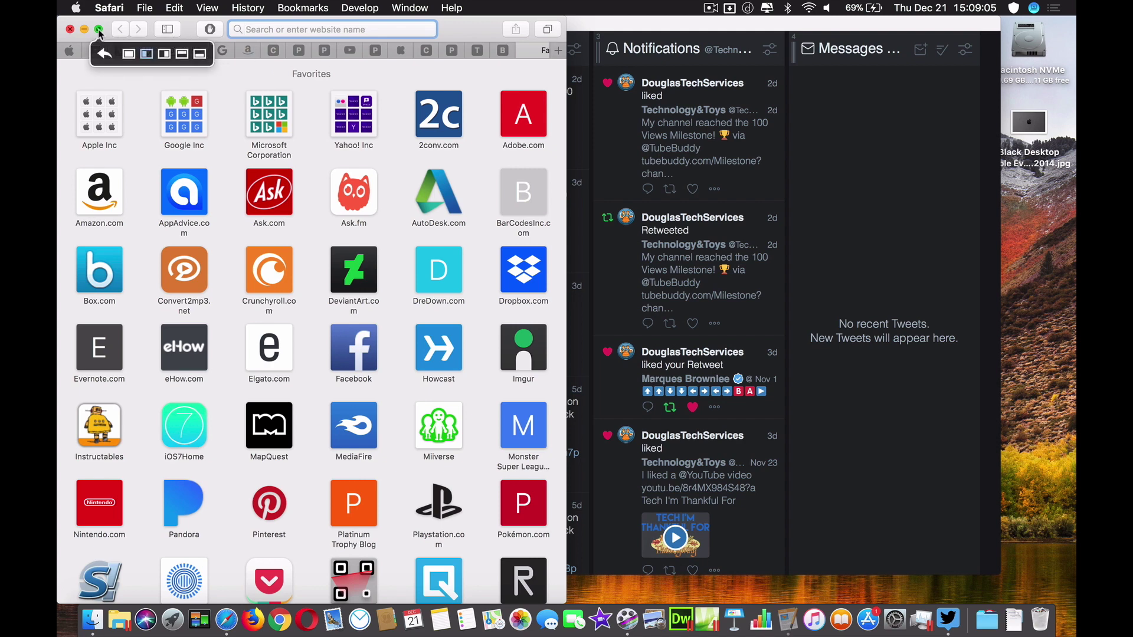
left_click(164, 54)
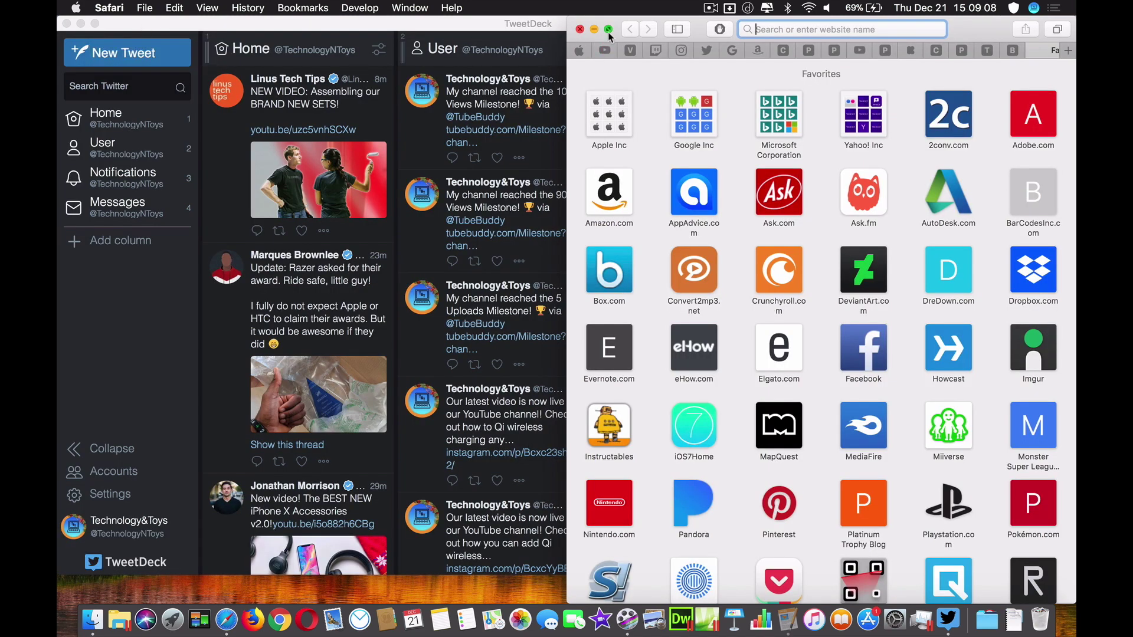
mouse_move(610, 31)
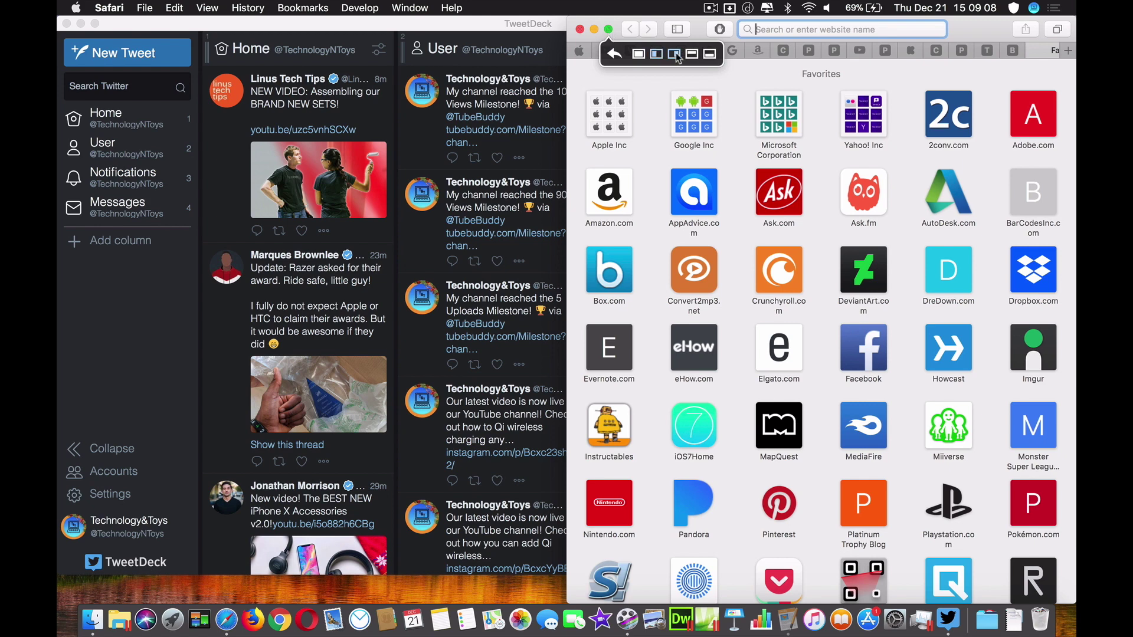
left_click(614, 56)
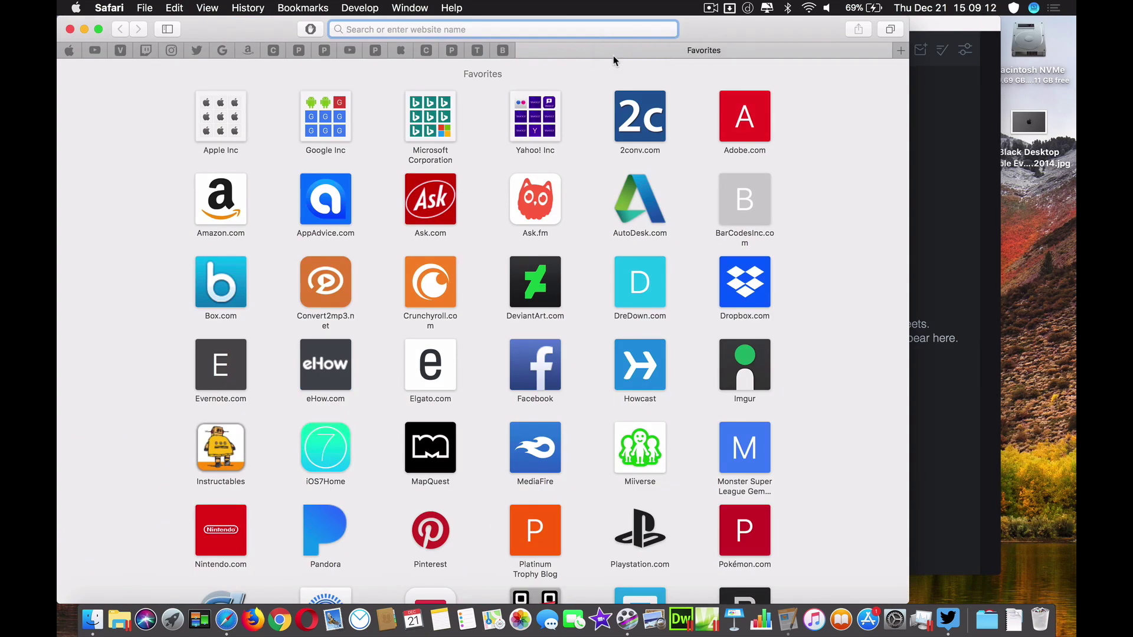
mouse_move(98, 29)
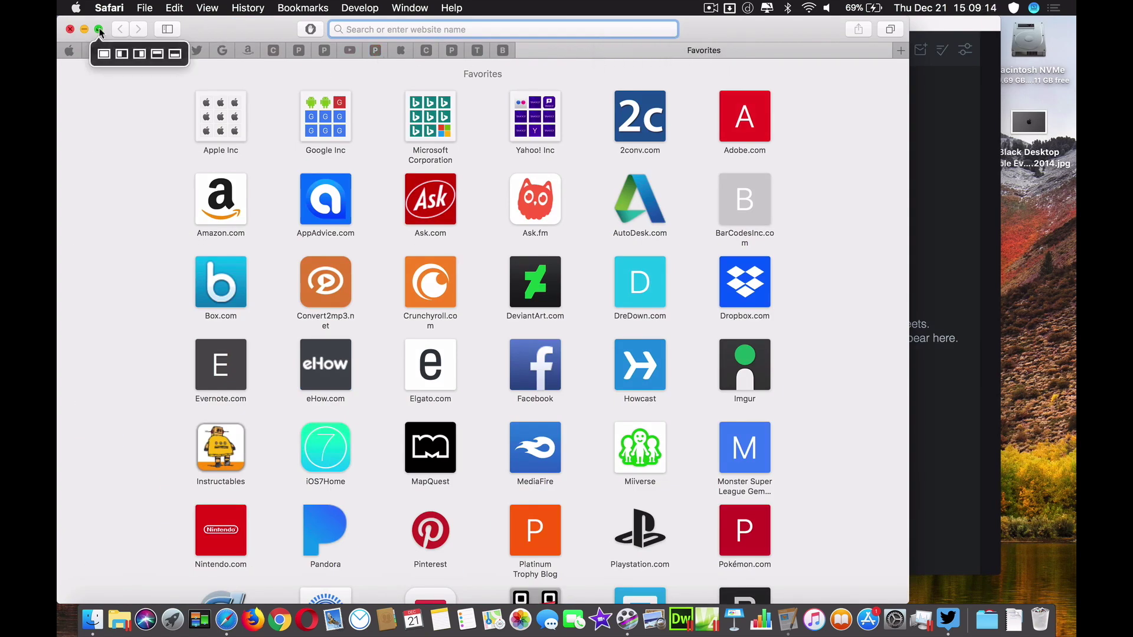
left_click(120, 59)
- Make TweetDeck fill the screen with Moom, then switch back to Safari
left_click(665, 29)
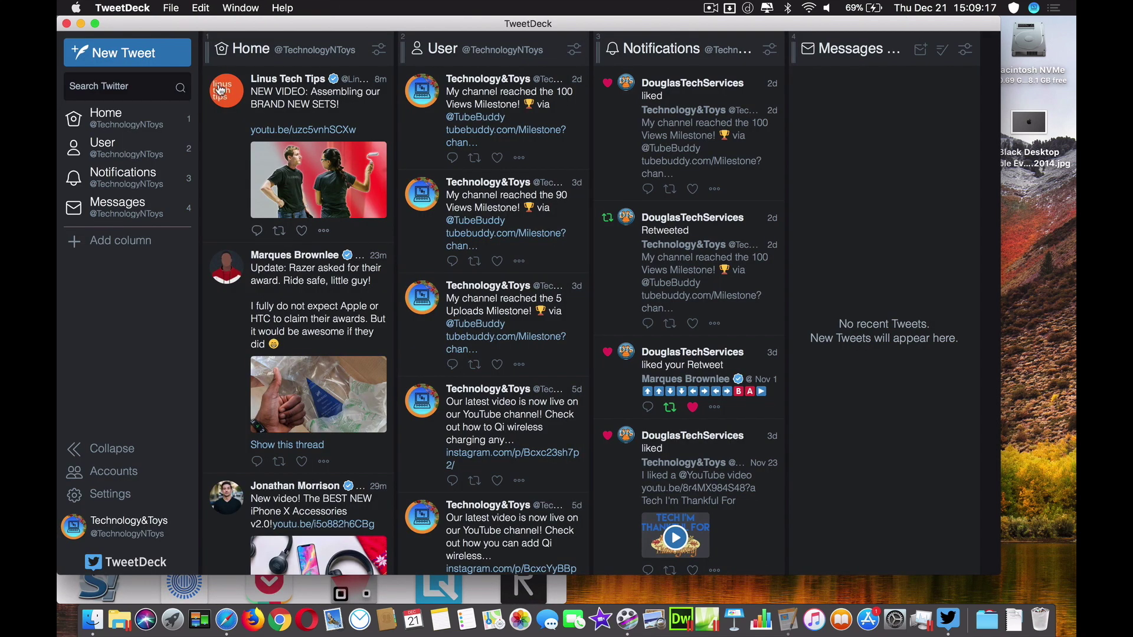
mouse_move(98, 30)
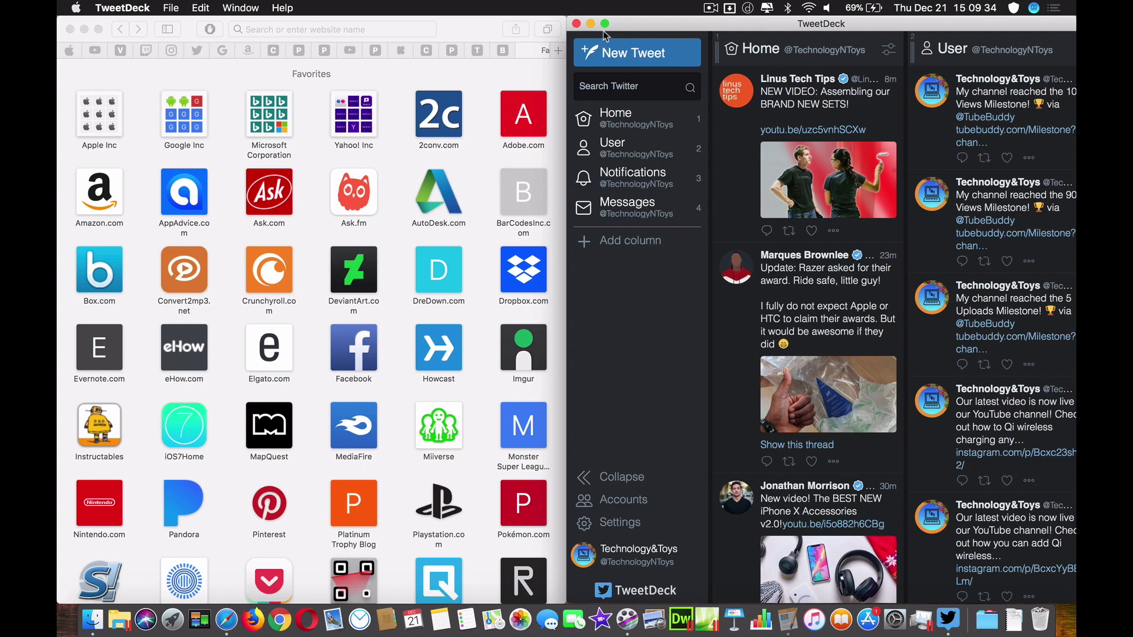
mouse_move(605, 24)
left_click(612, 52)
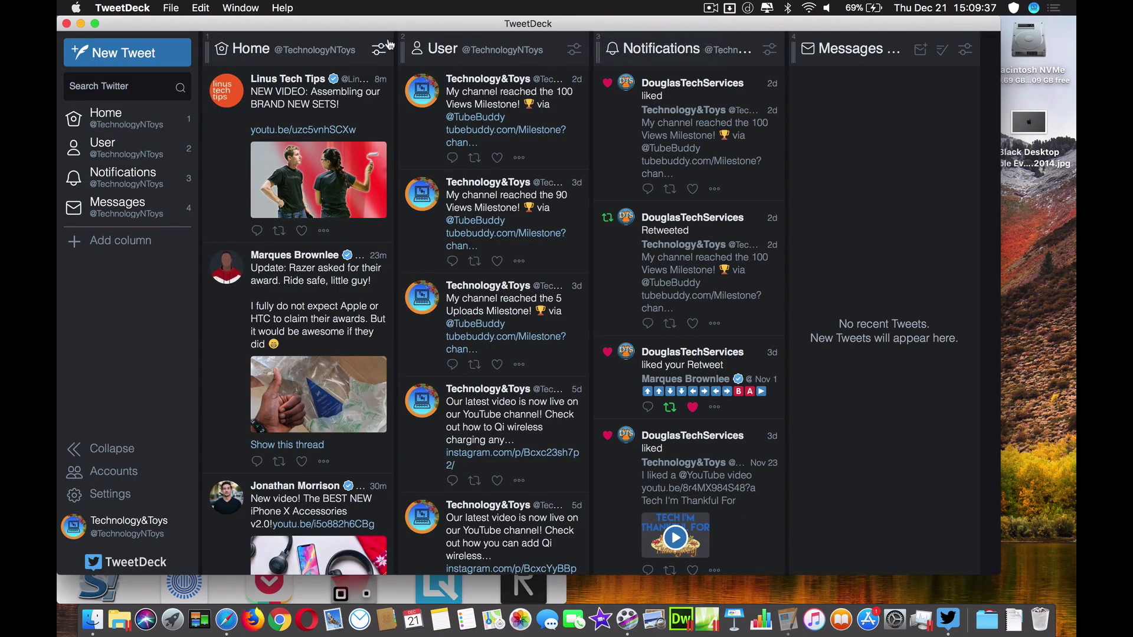
key("super+Tab")
- Enlarge Safari, then launch Ring Menu by searching 'ring' in Spotlight
left_click(101, 32)
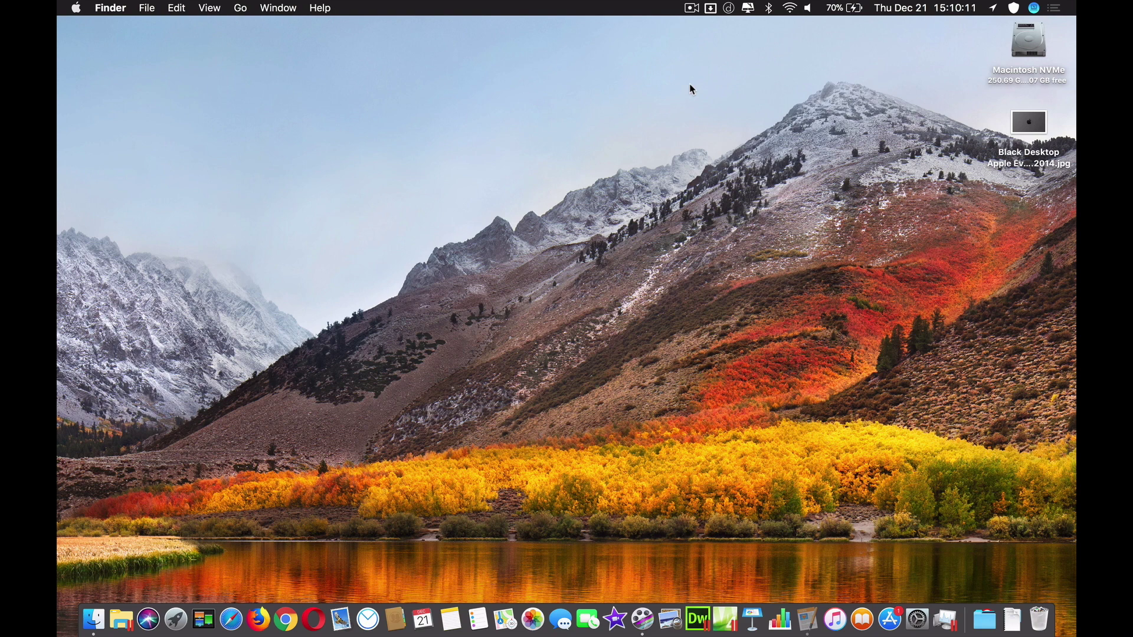
key("super+space")
type("ring")
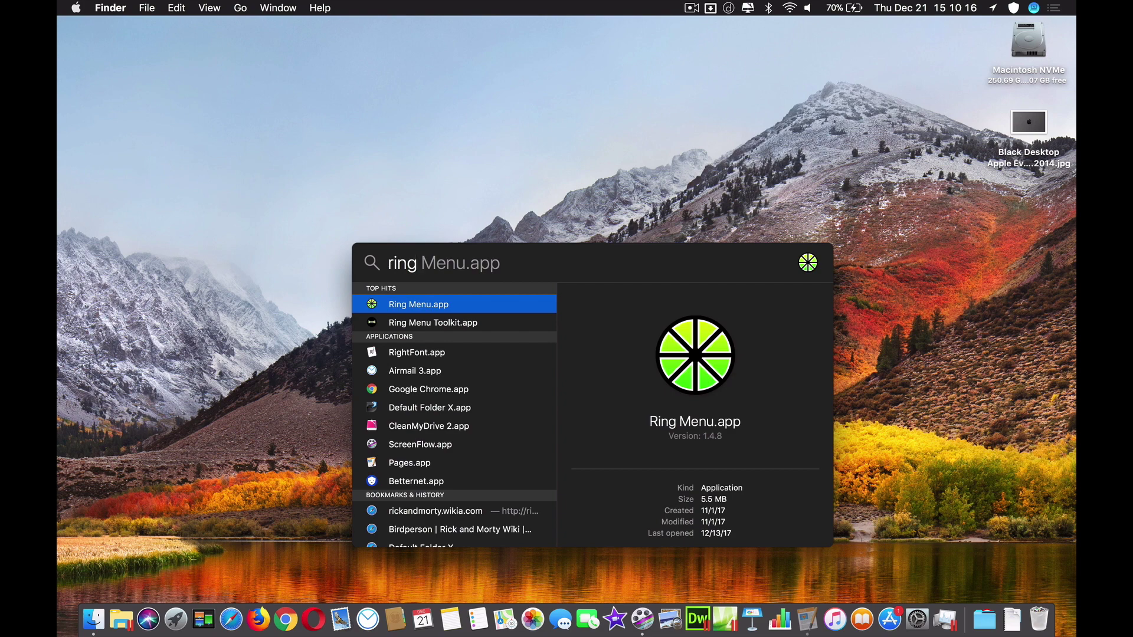
key("Return")
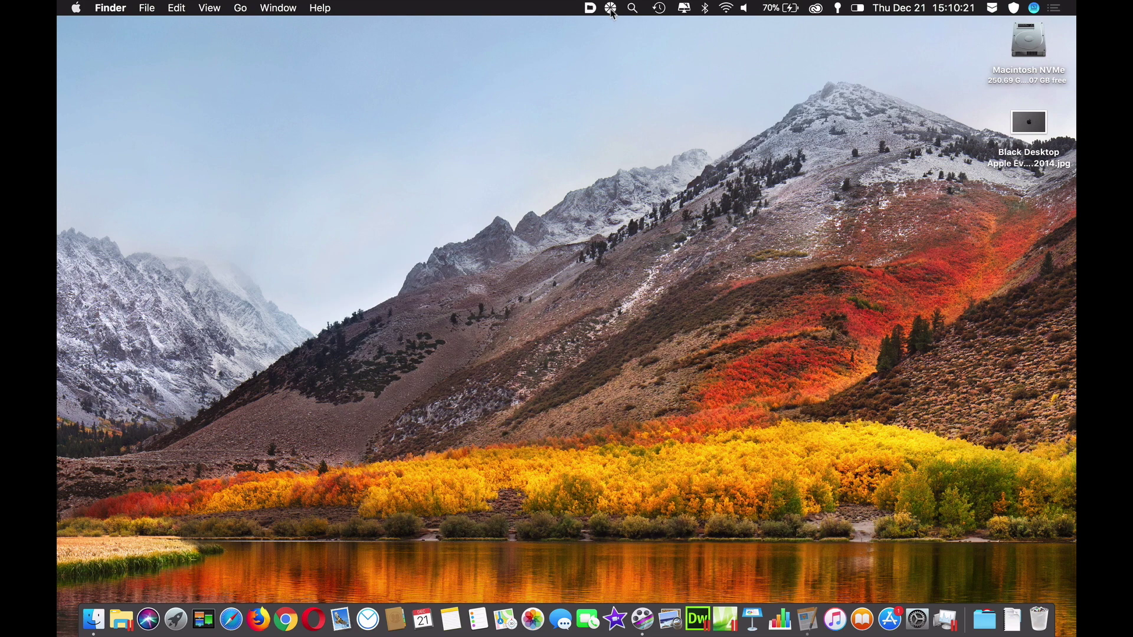
- Review Ring Menu settings, keeping Three Finger Rest gesture and Current Mouse Position popup
left_click(610, 11)
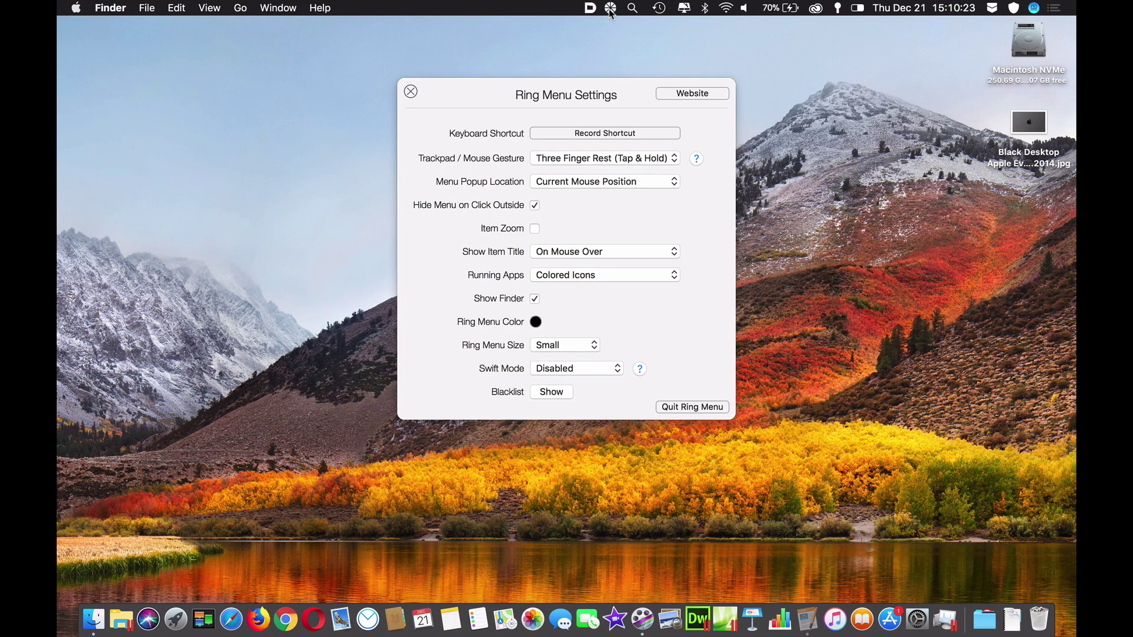
left_click_drag(600, 98, 544, 100)
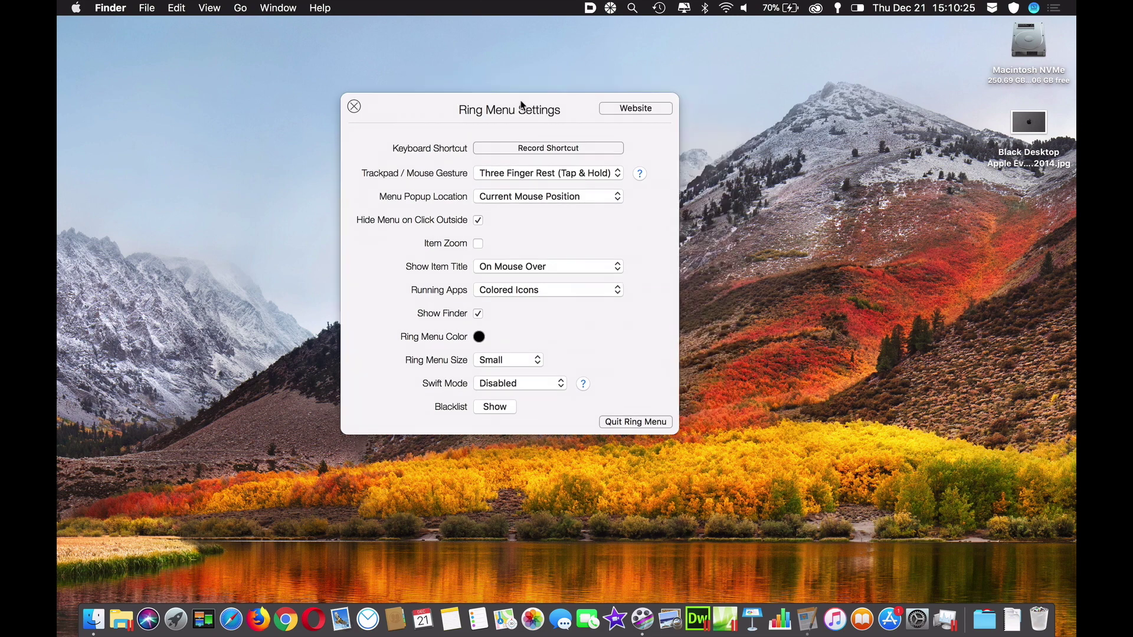
left_click(563, 171)
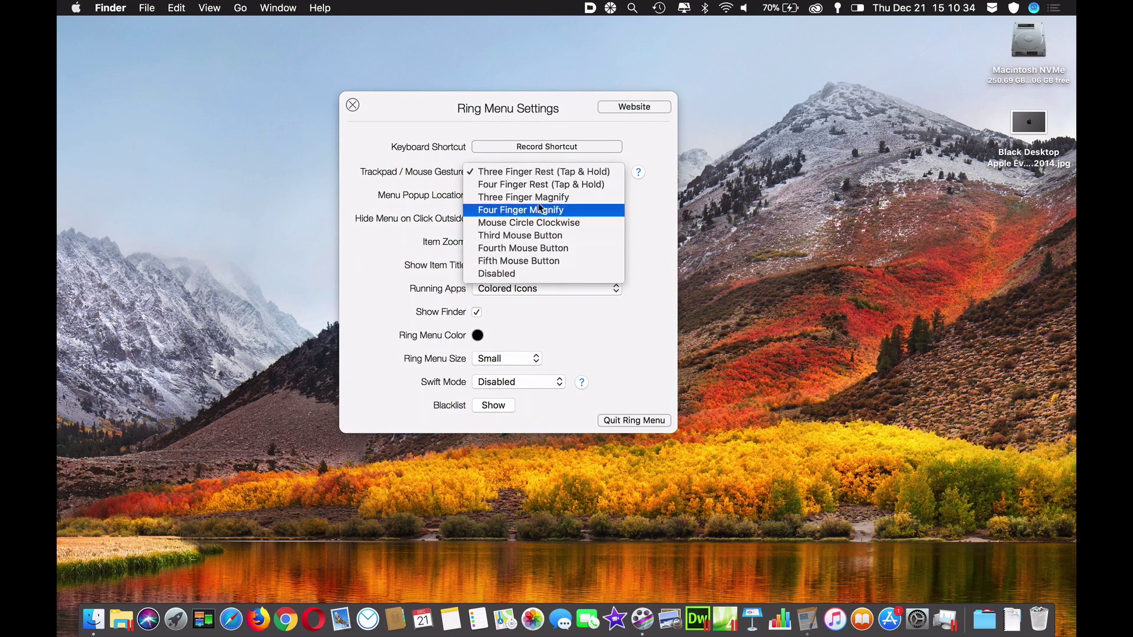
left_click(538, 184)
left_click(531, 194)
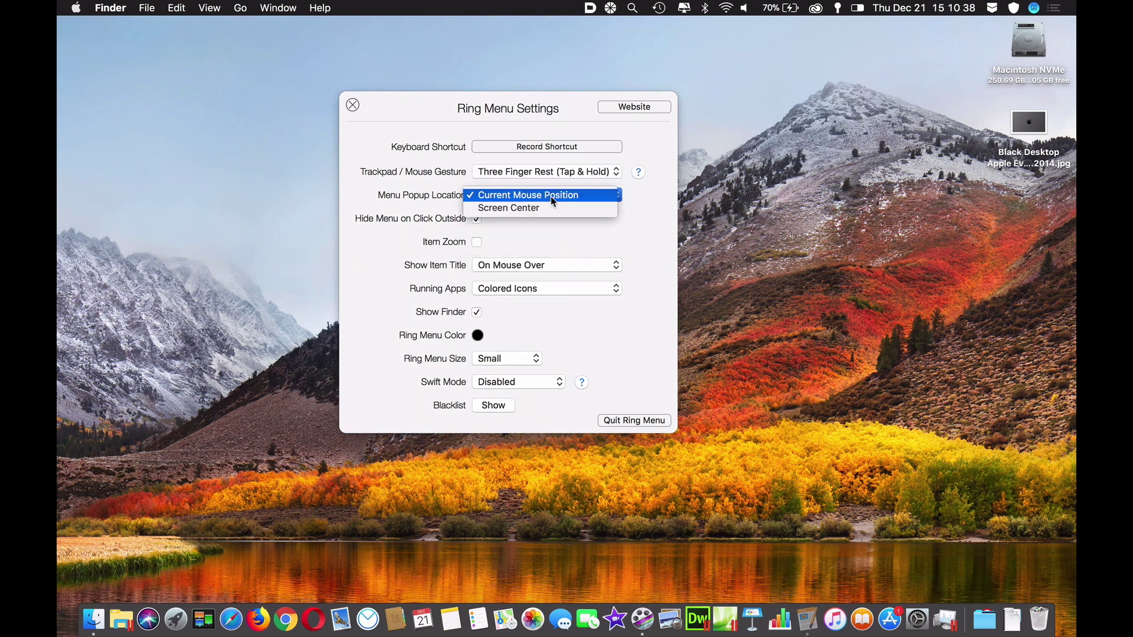
left_click(519, 195)
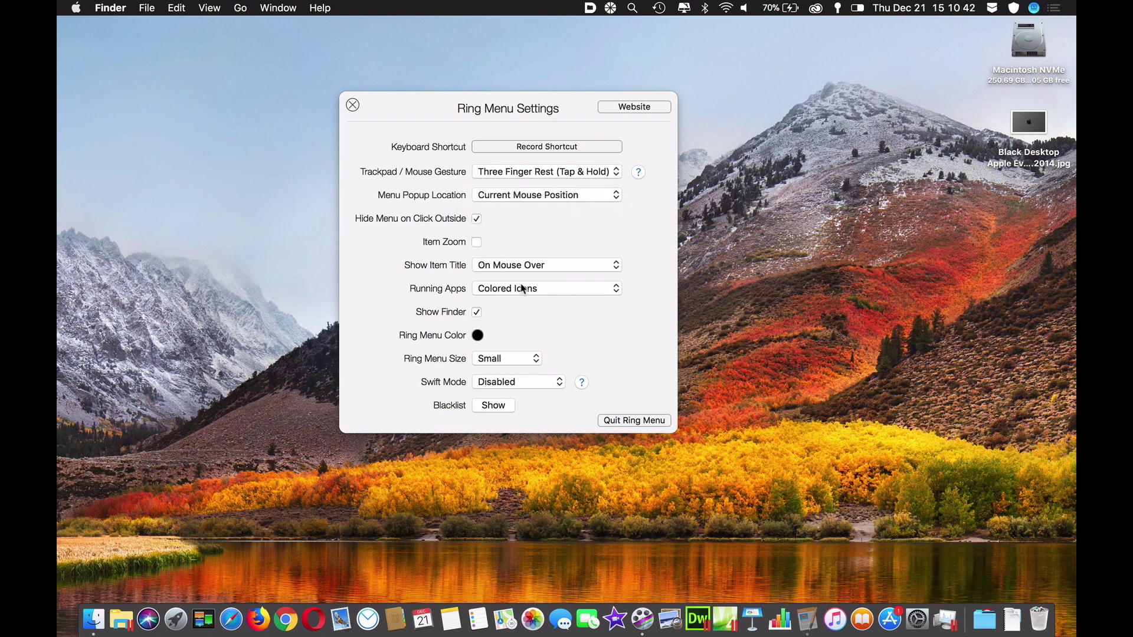
left_click(353, 106)
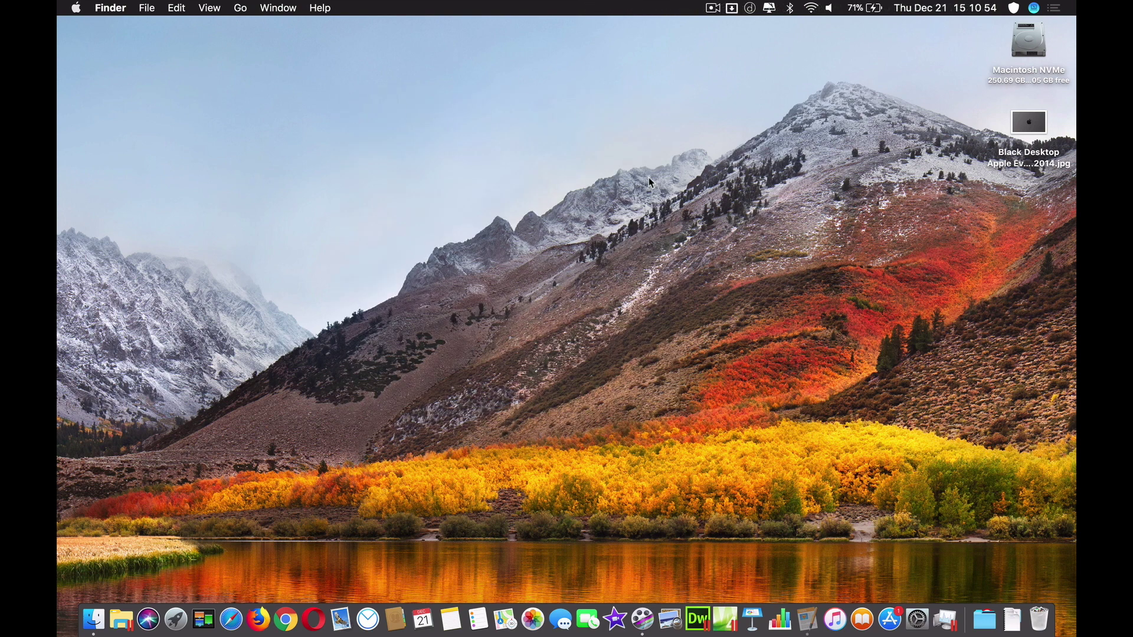
- Summon the ring with Option-Space and expand then collapse the Technology&Toys folder
key("alt+space")
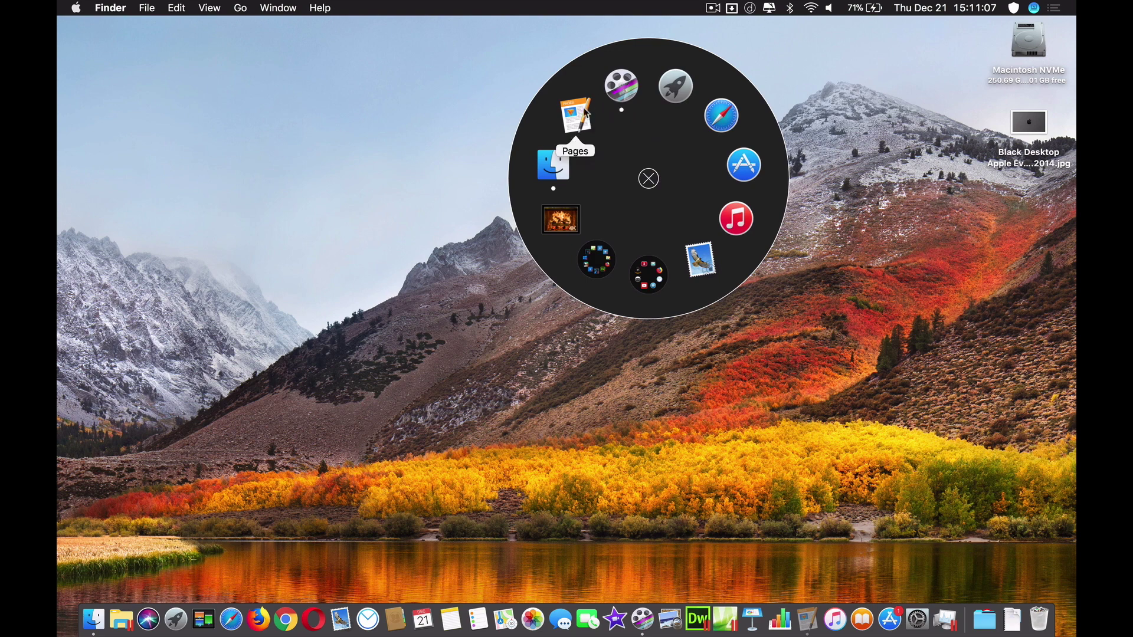
left_click(648, 275)
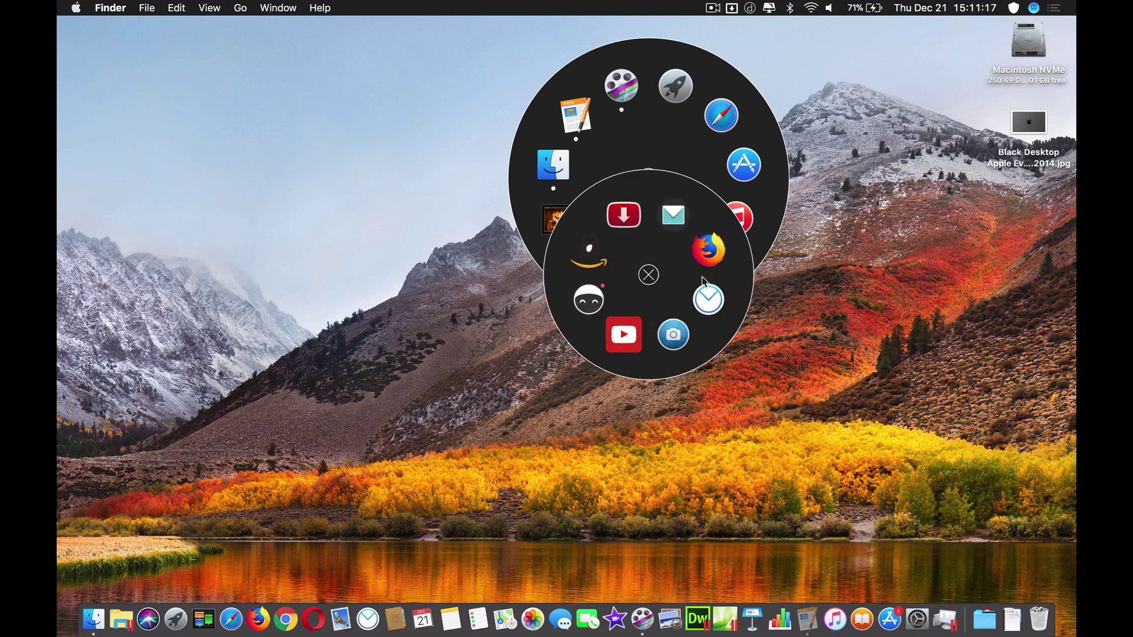
left_click(650, 275)
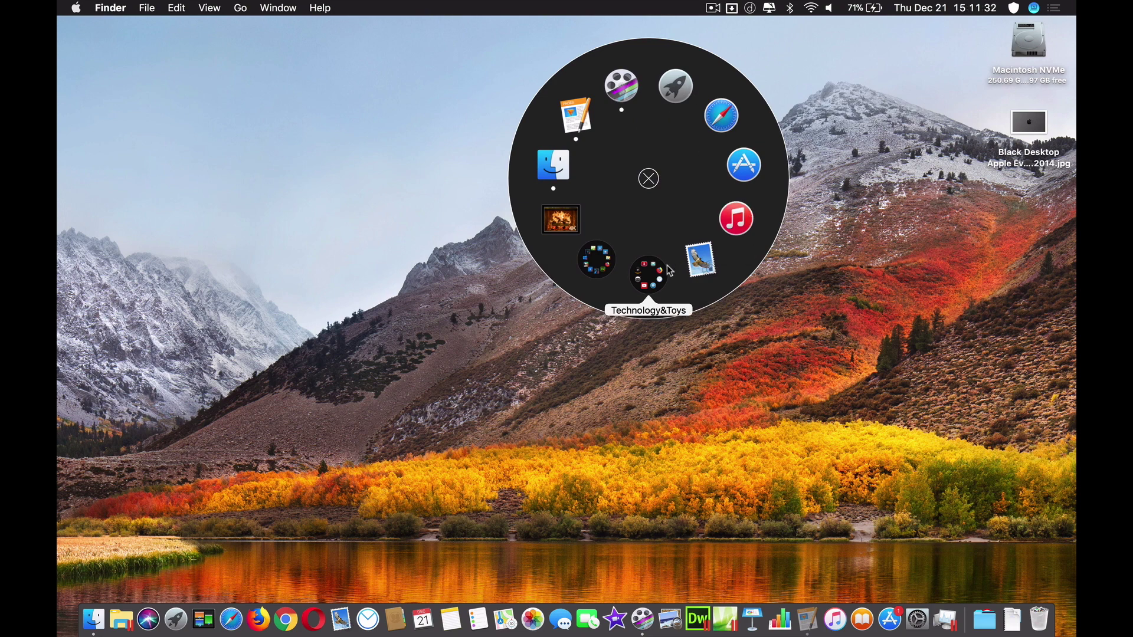
- Launch App Store and Safari from the ring, Calculator via Launchpad, then re-summon the ring
left_click(743, 165)
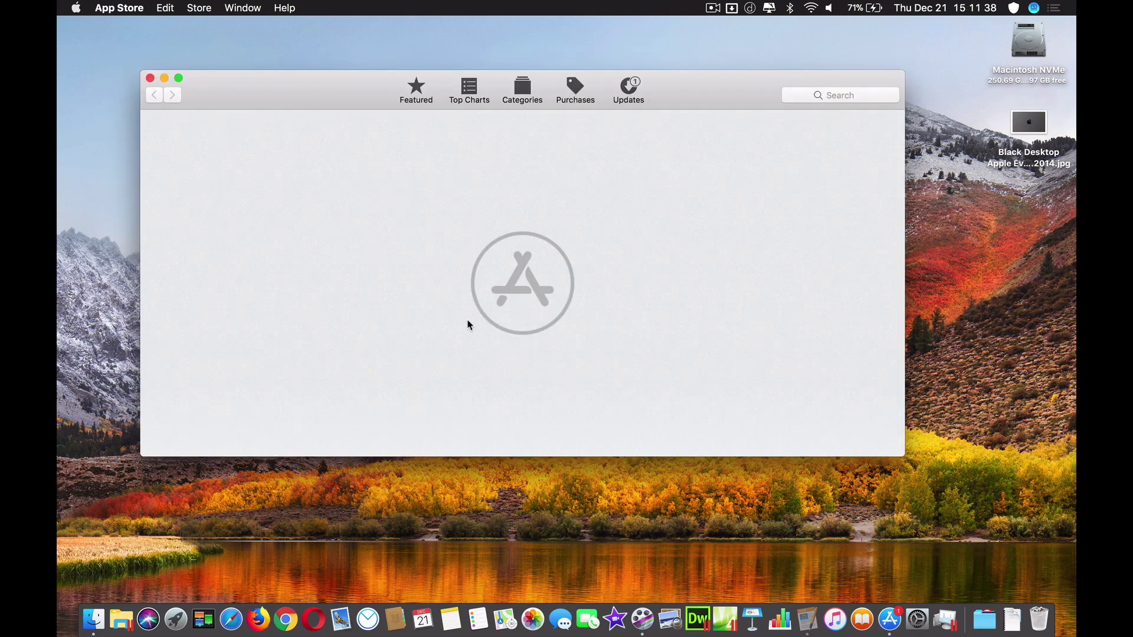
left_click(610, 199)
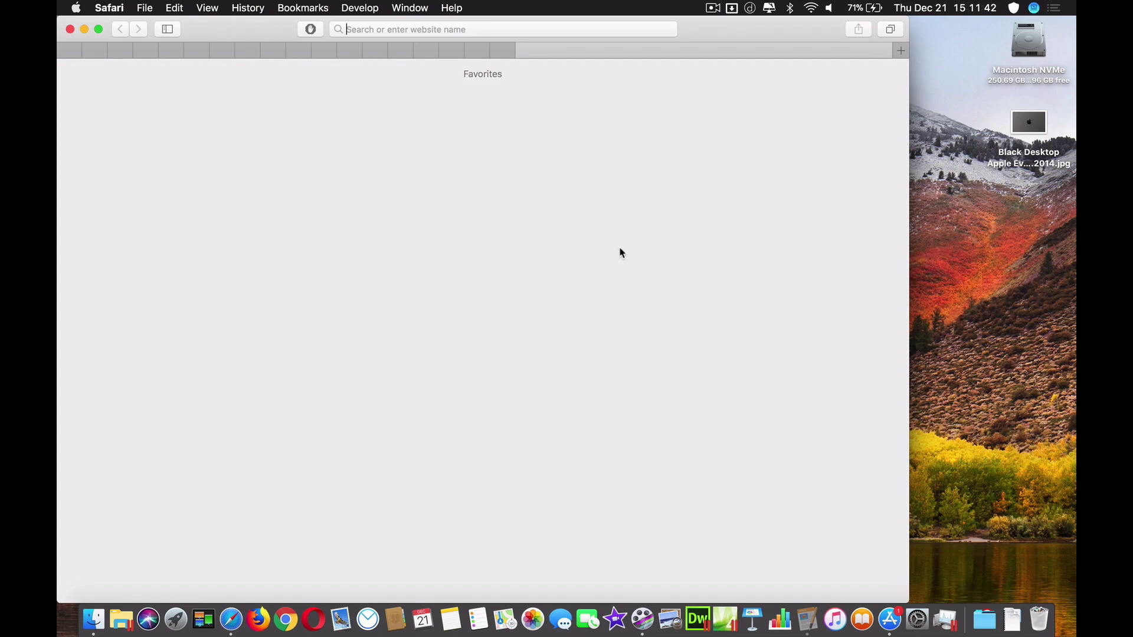
left_click(511, 203)
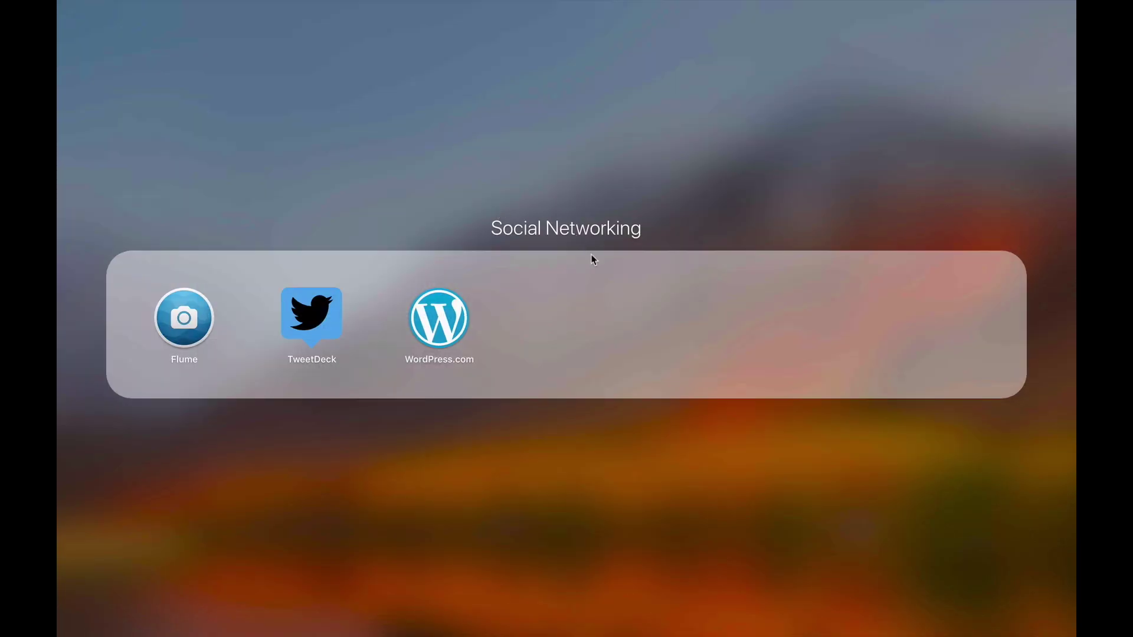
left_click(583, 146)
scroll(334, 286, "left", 3)
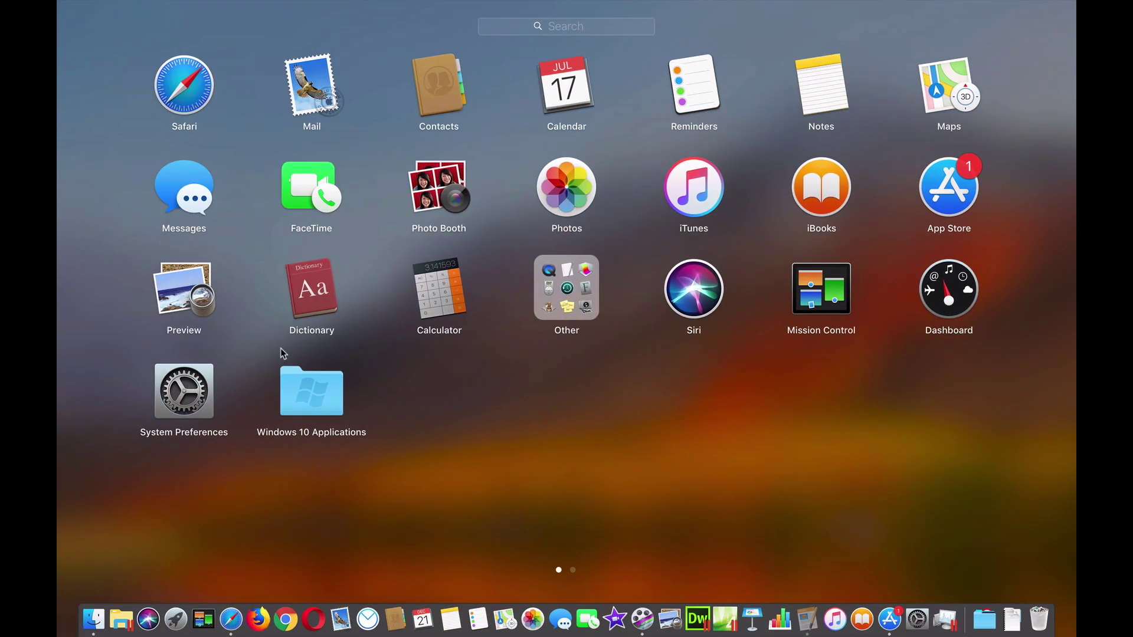
left_click(439, 289)
middle_click(588, 319)
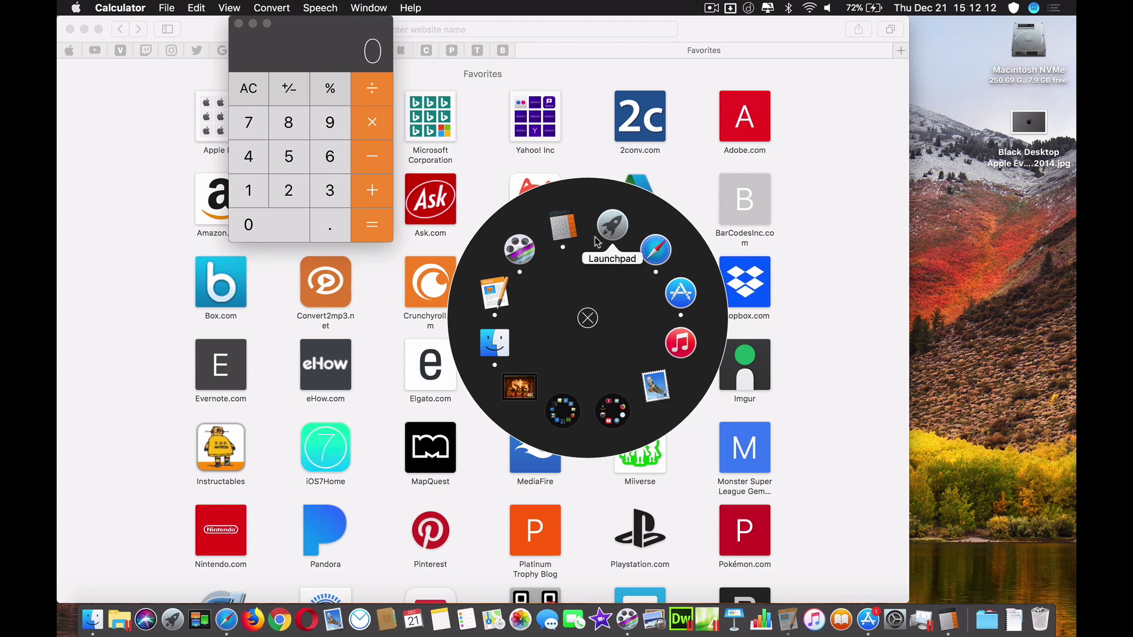
- Quit Calculator, Safari and the App Store from the ring, then dismiss it
right_click(566, 226)
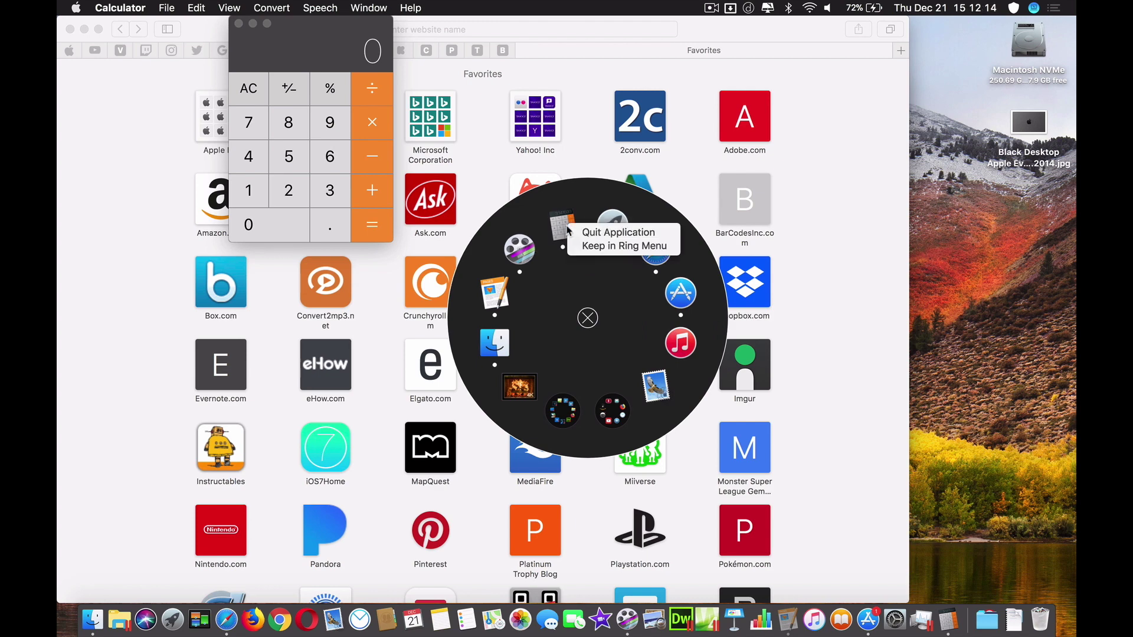
left_click(618, 233)
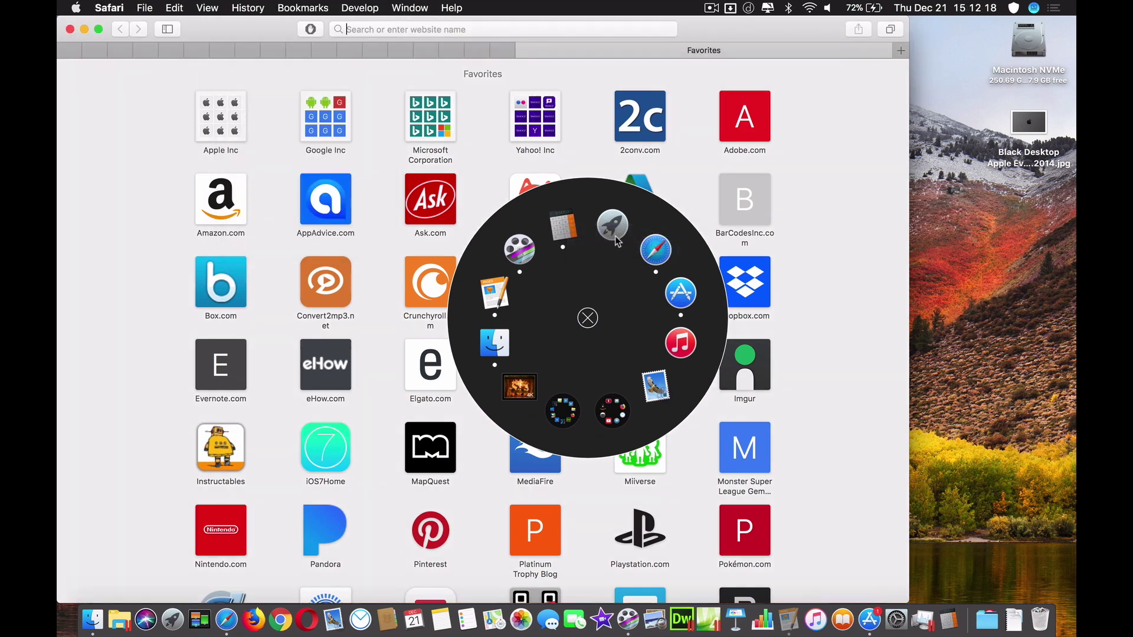
right_click(678, 250)
left_click(708, 254)
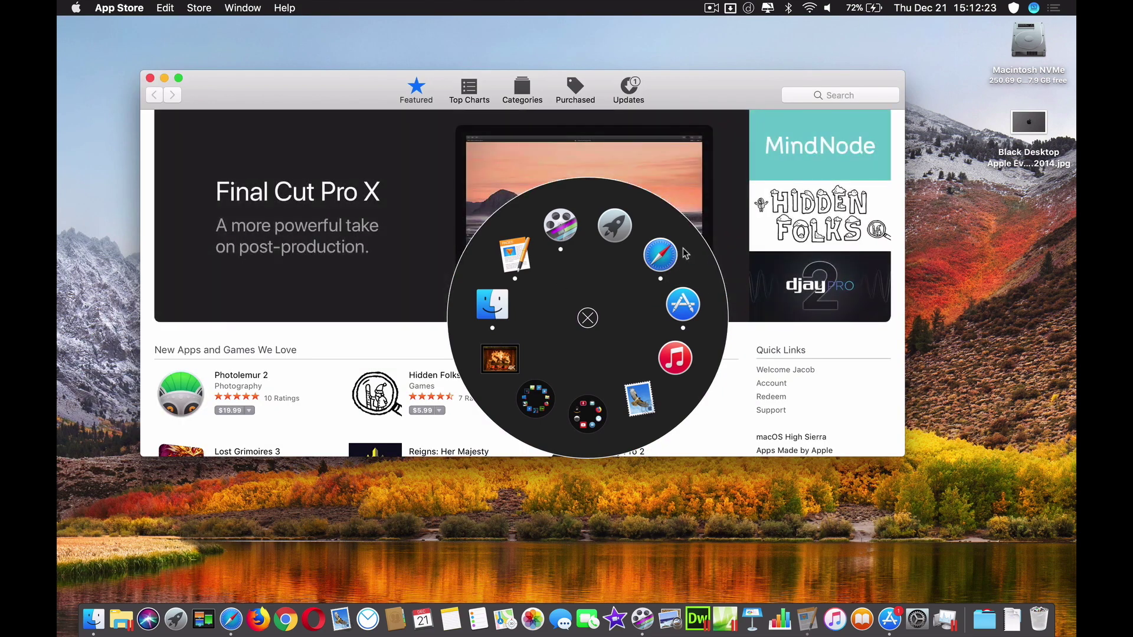
right_click(683, 305)
left_click(679, 332)
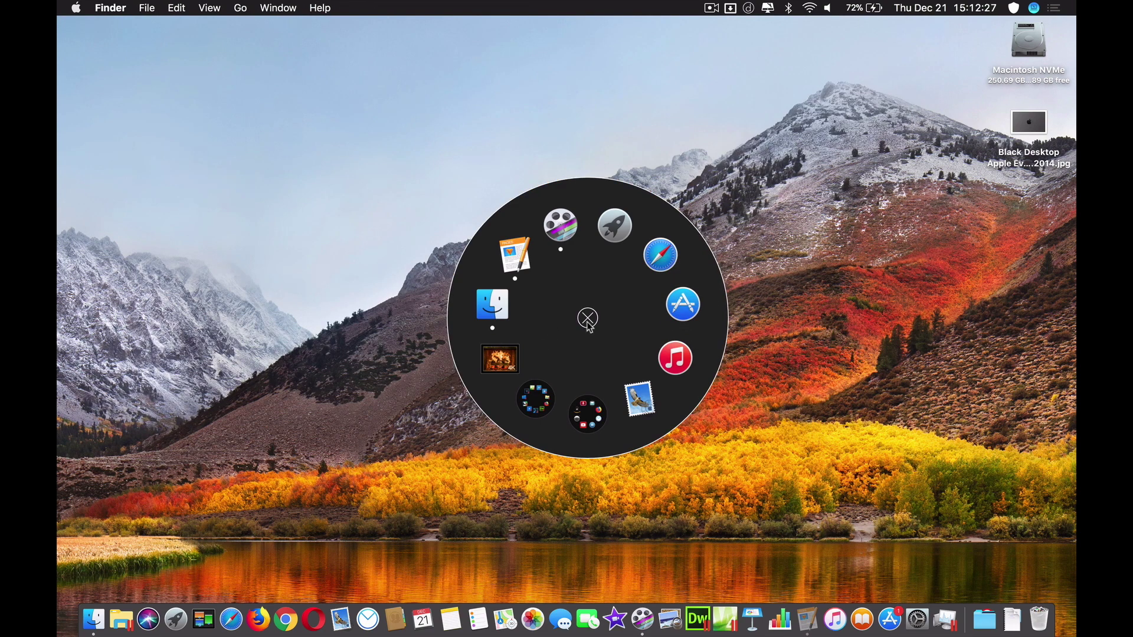
left_click(588, 320)
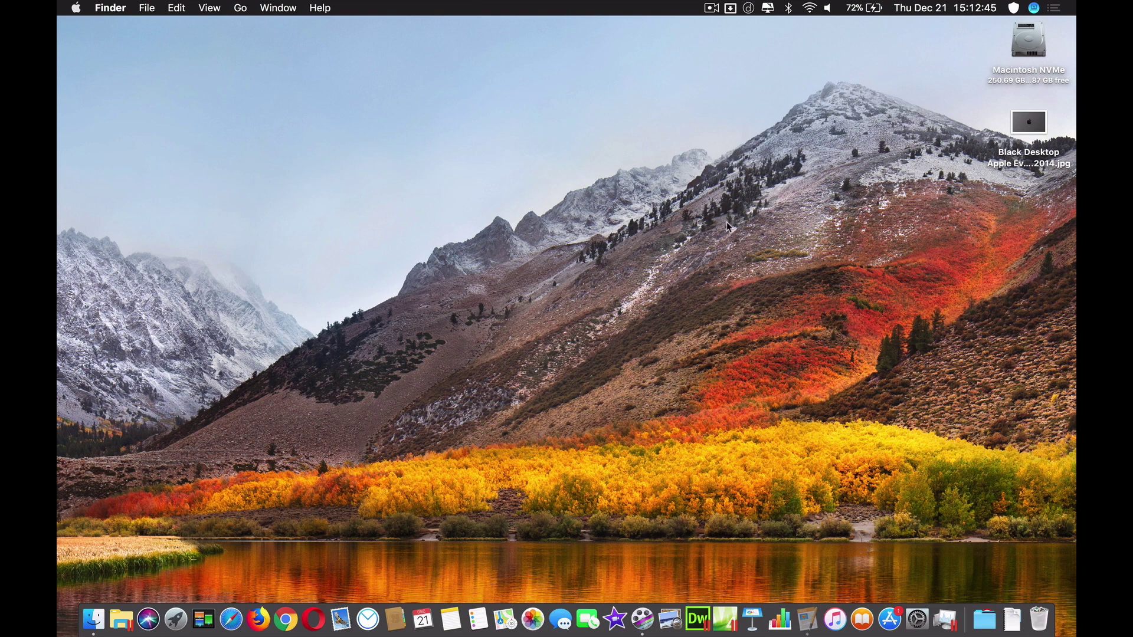
middle_click(621, 241)
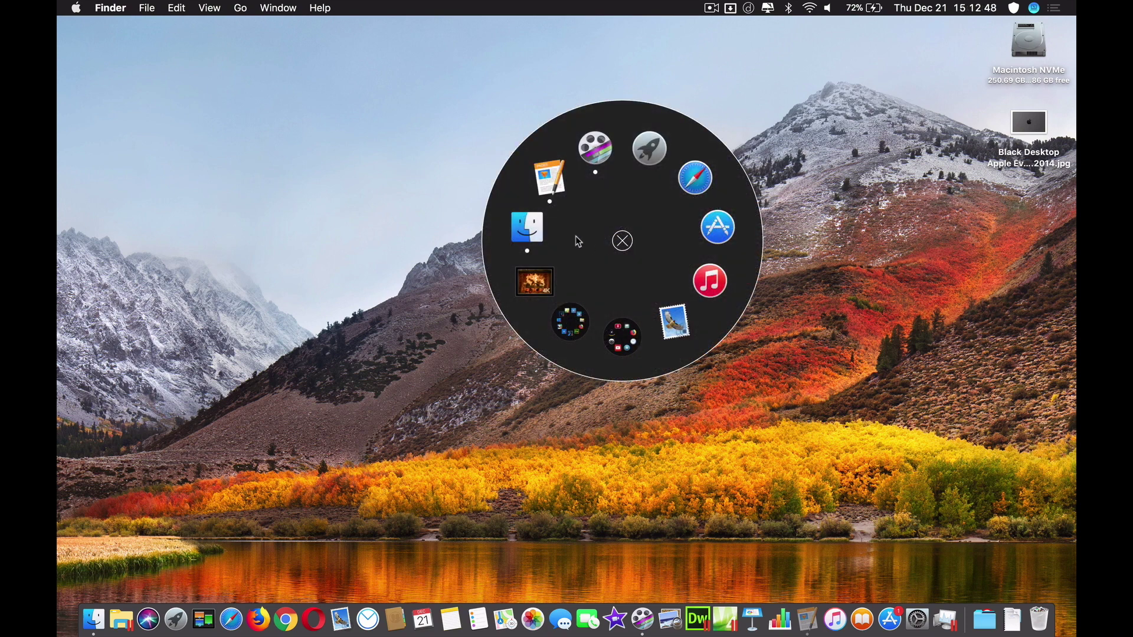
left_click(620, 239)
key("super+space")
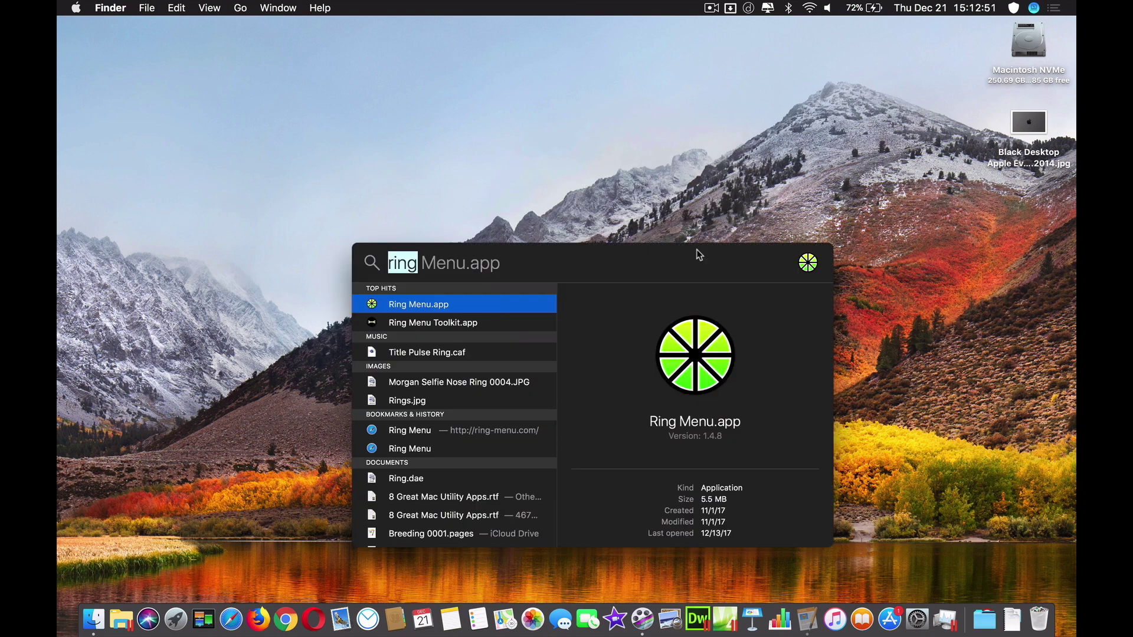
key("Escape")
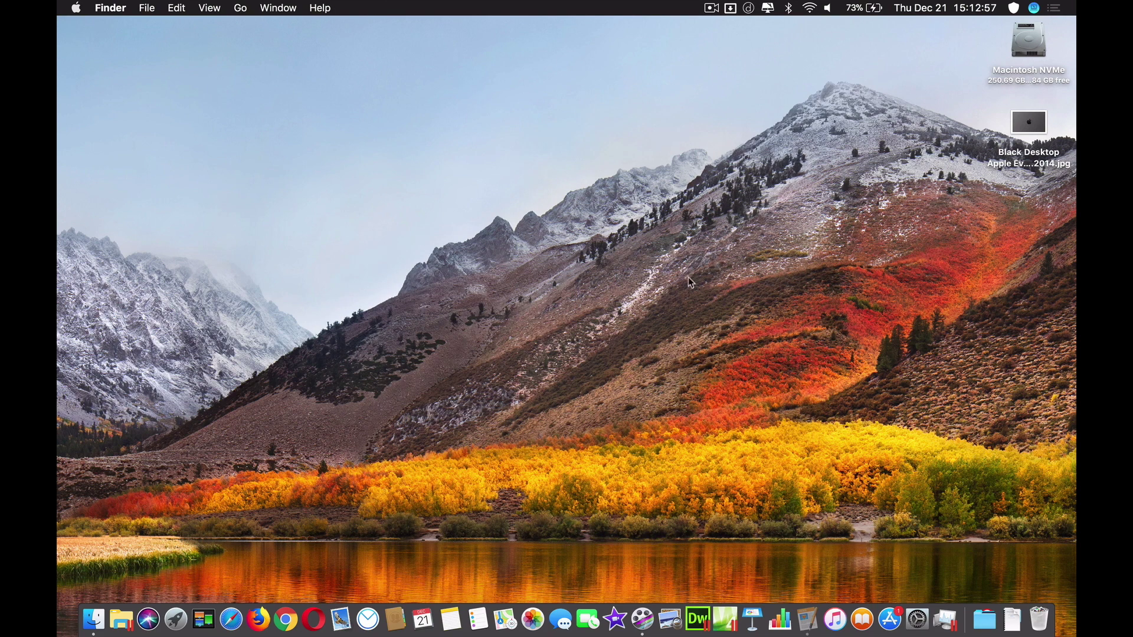
middle_click(633, 267)
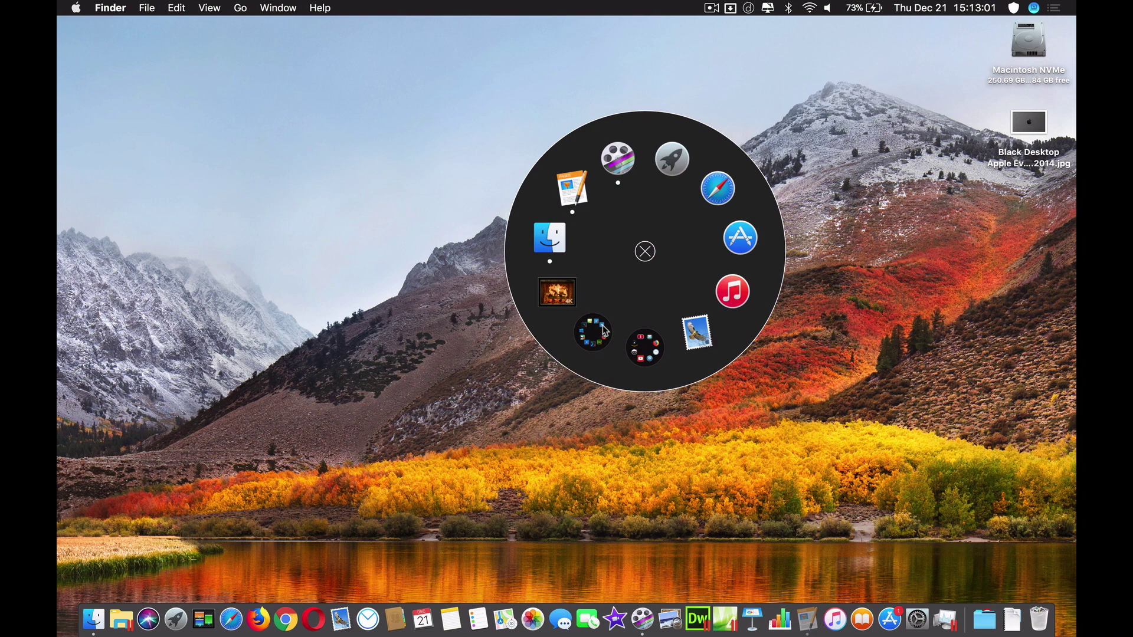
left_click(605, 331)
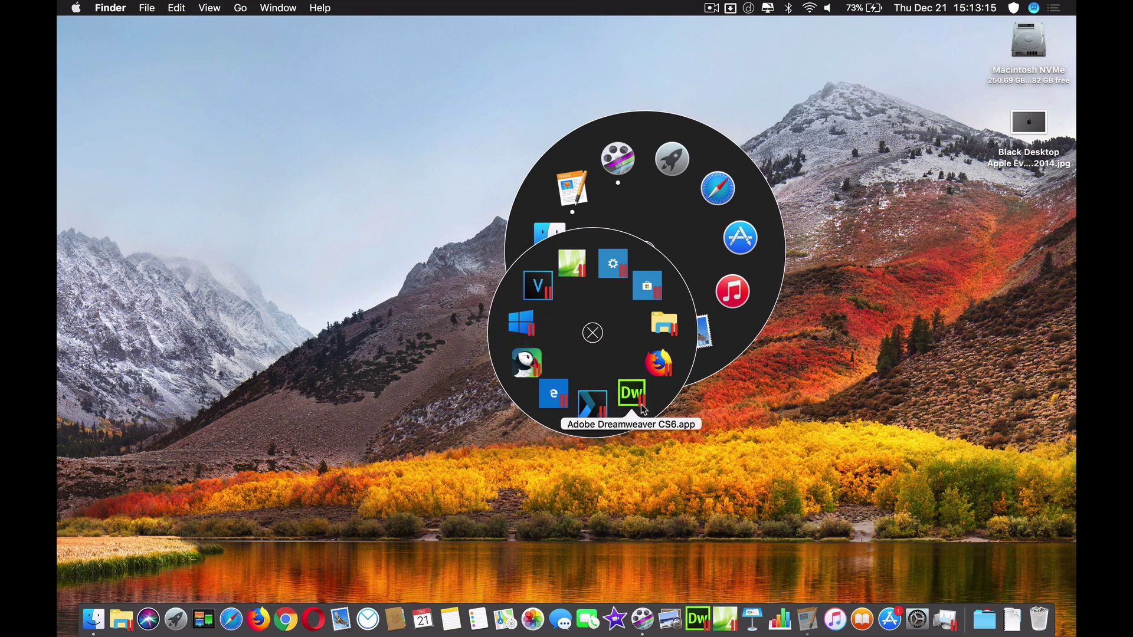
left_click(592, 333)
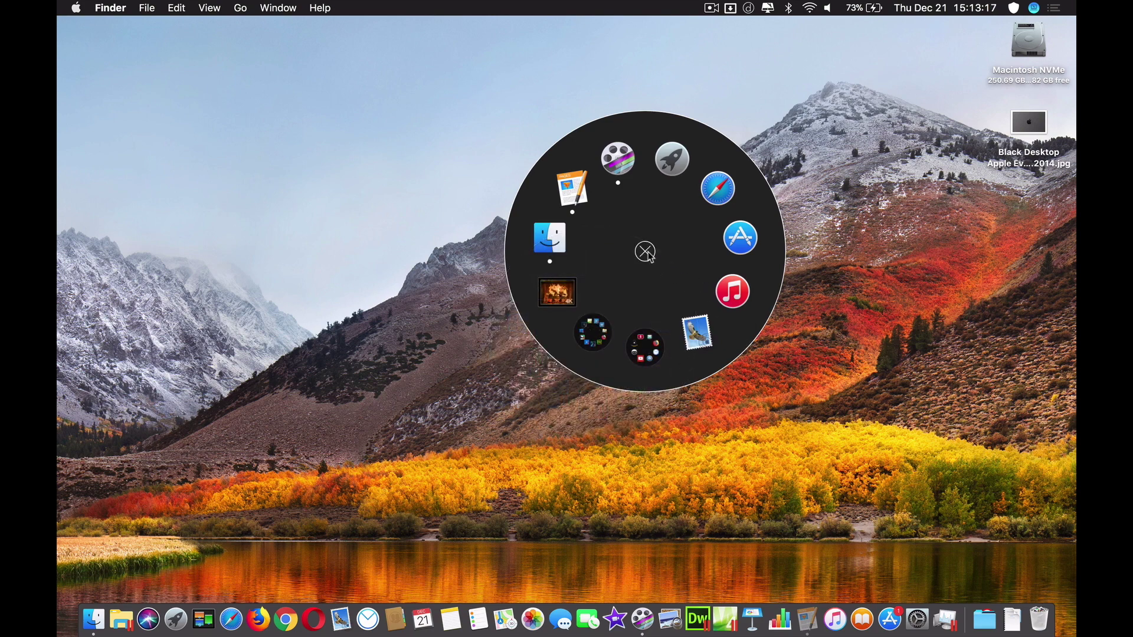
left_click(644, 252)
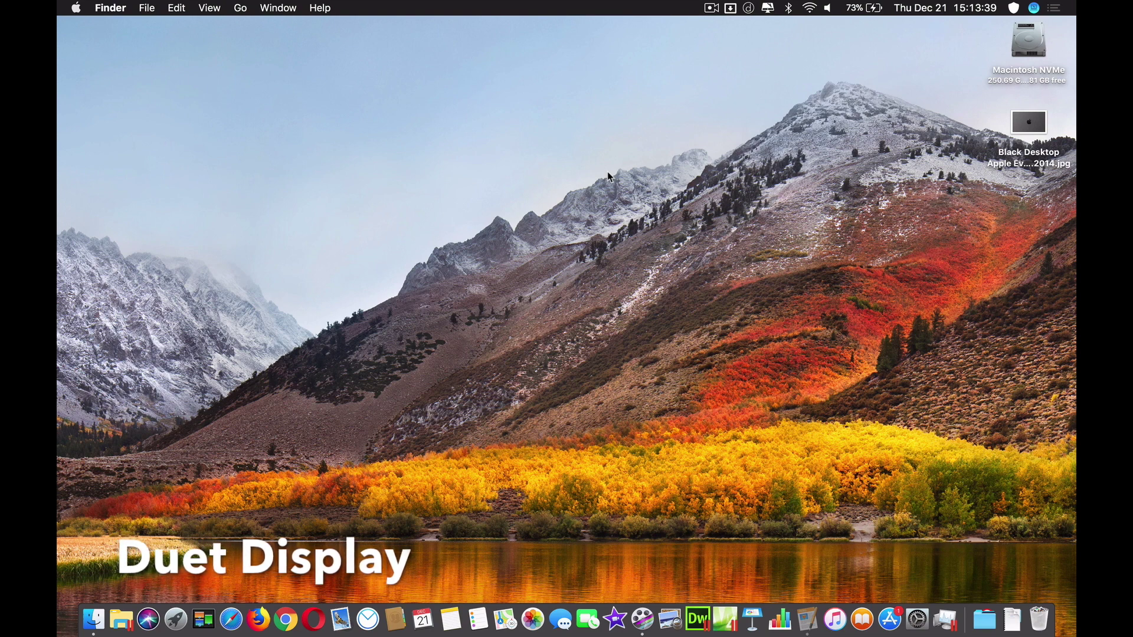
left_click(749, 8)
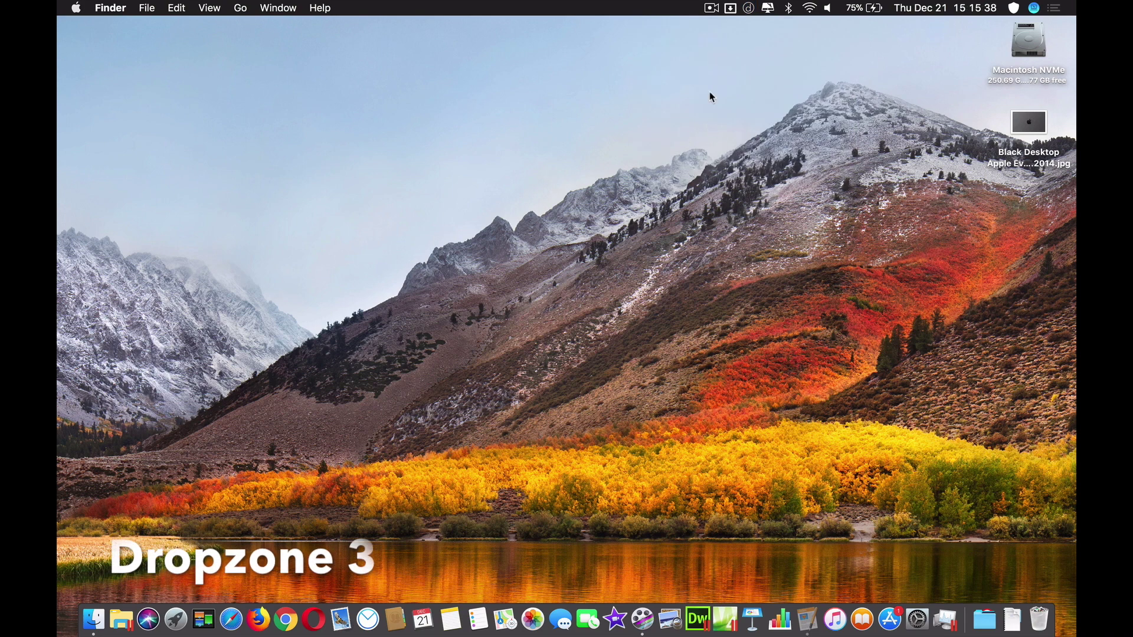
left_click(730, 7)
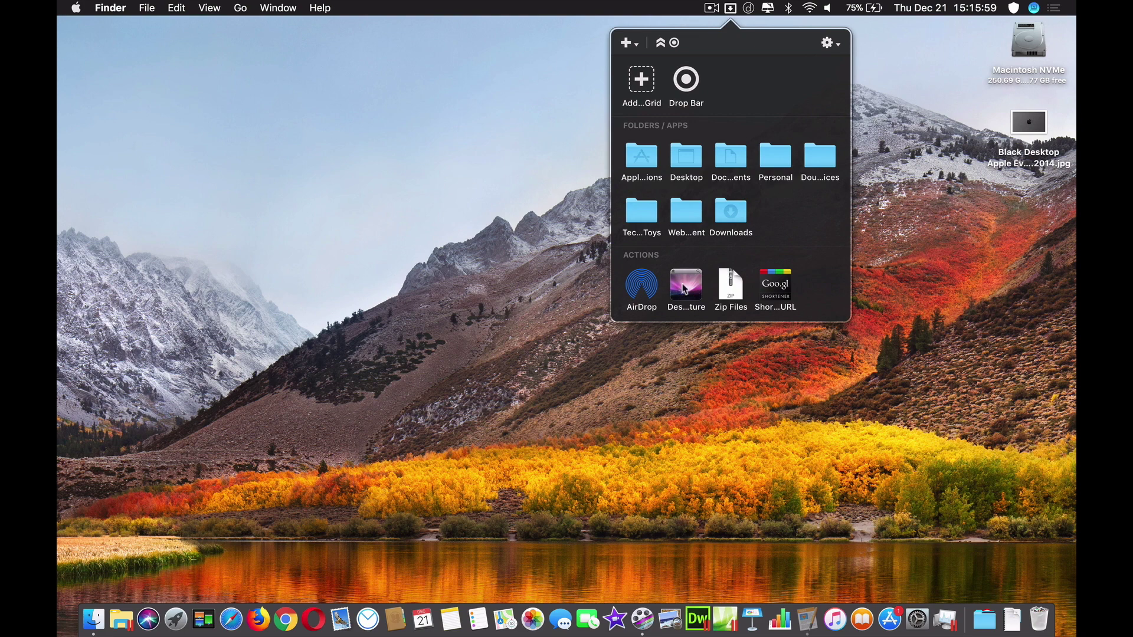
left_click(730, 8)
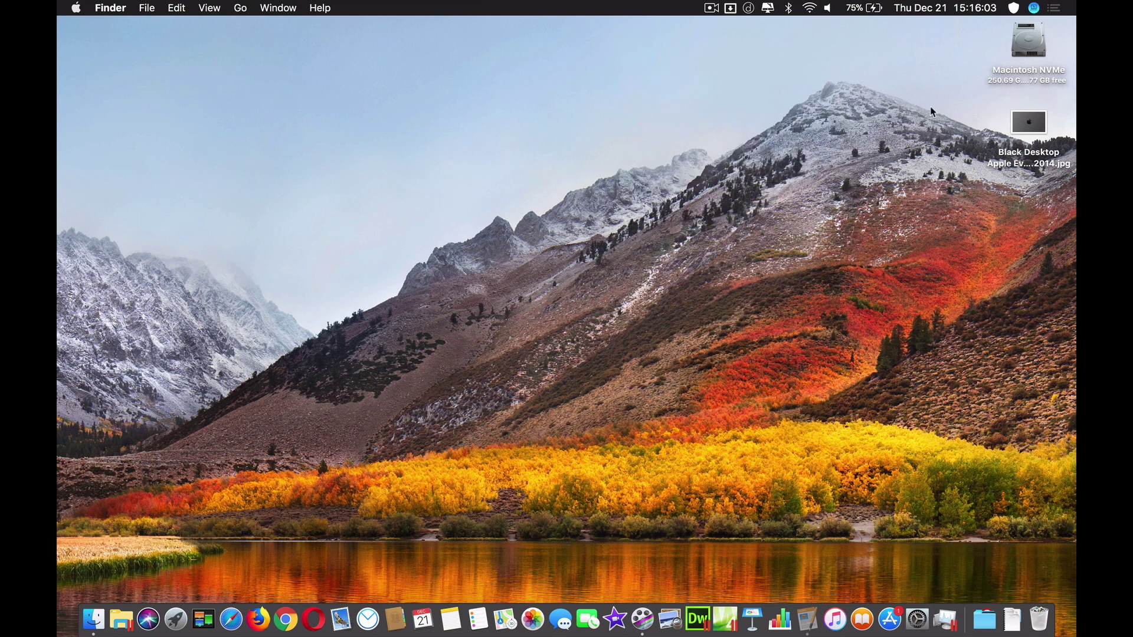
left_click_drag(1032, 130, 695, 87)
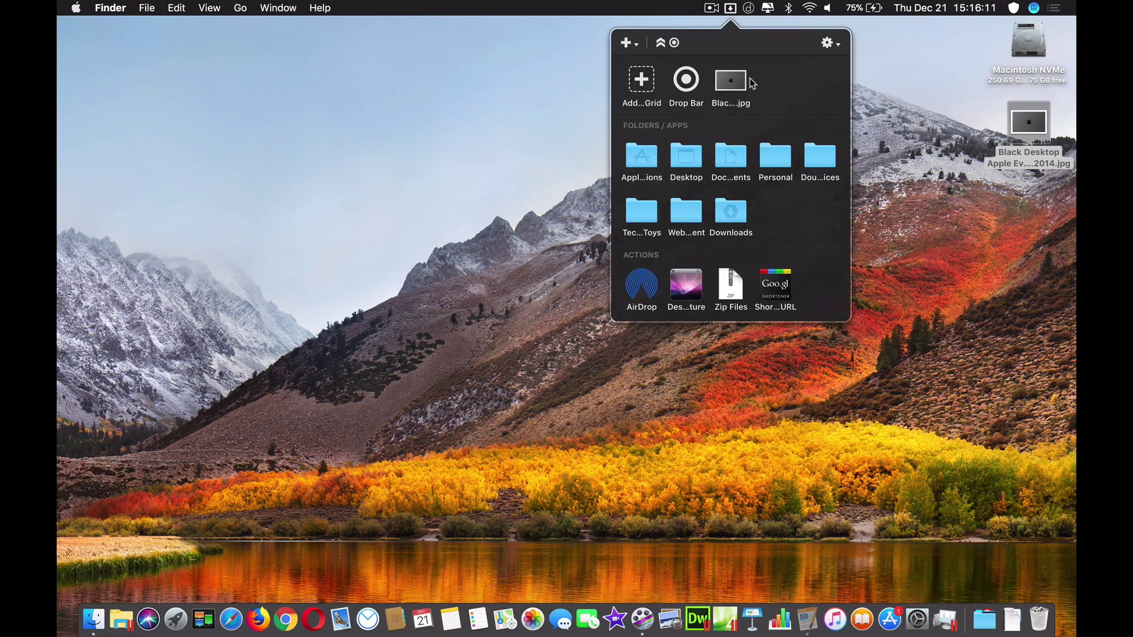
left_click_drag(727, 87, 389, 129)
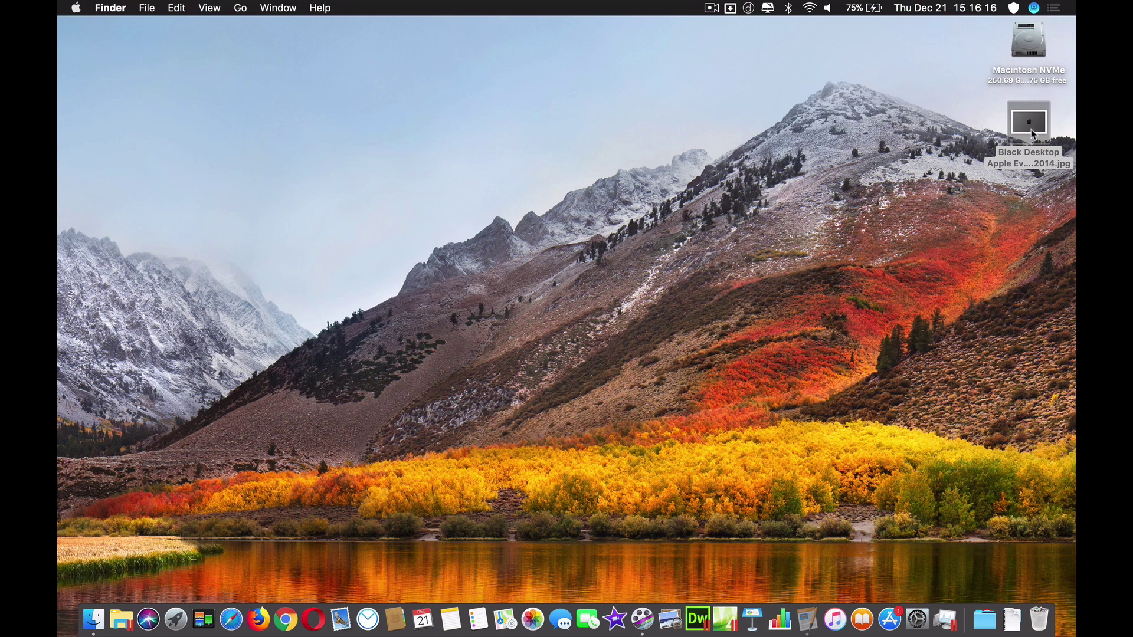
left_click_drag(1032, 135, 1025, 295)
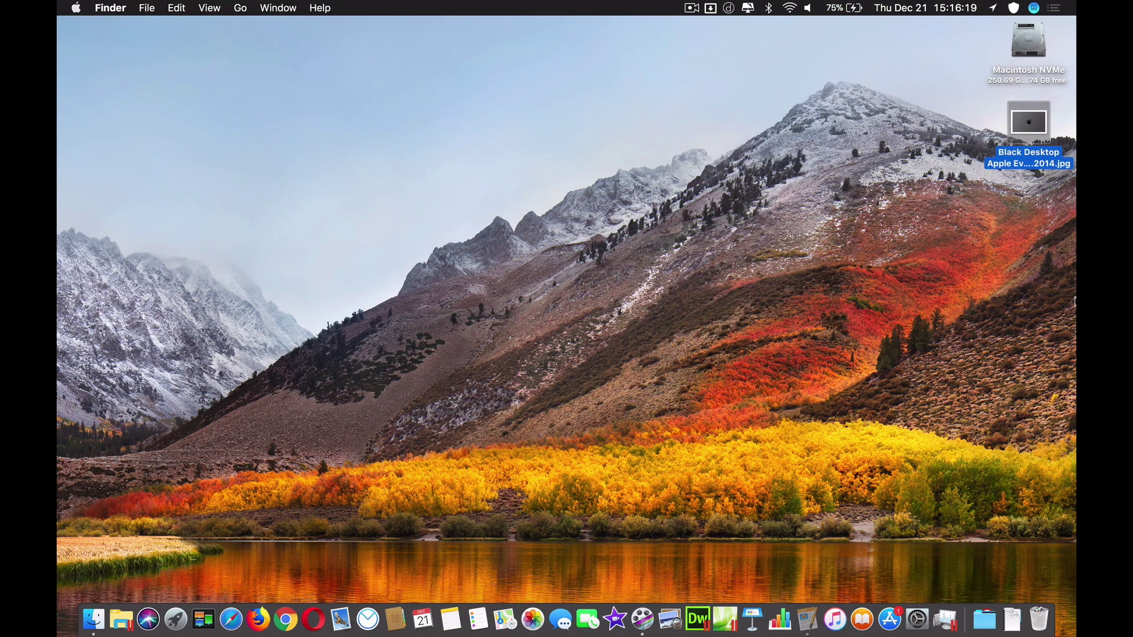
left_click(711, 8)
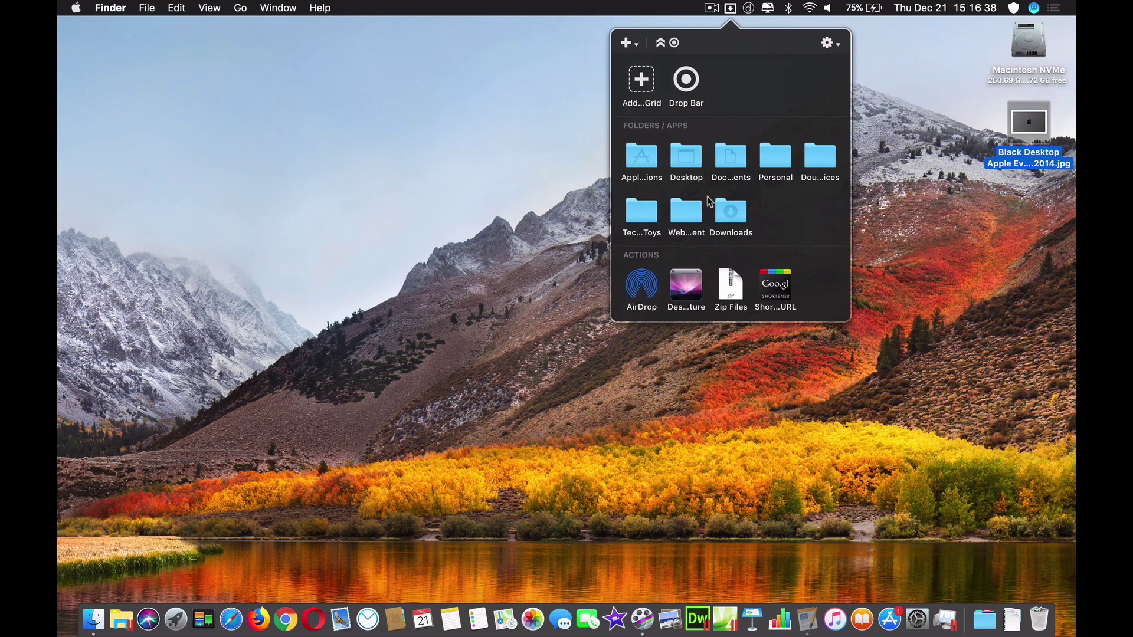
left_click(649, 213)
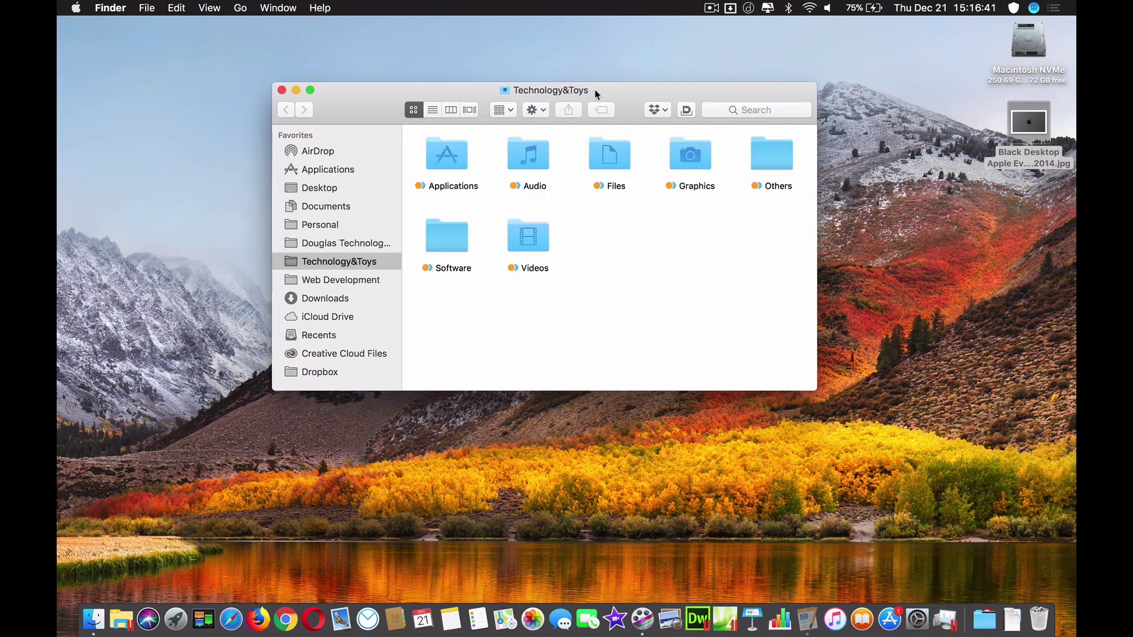
left_click_drag(596, 94, 643, 115)
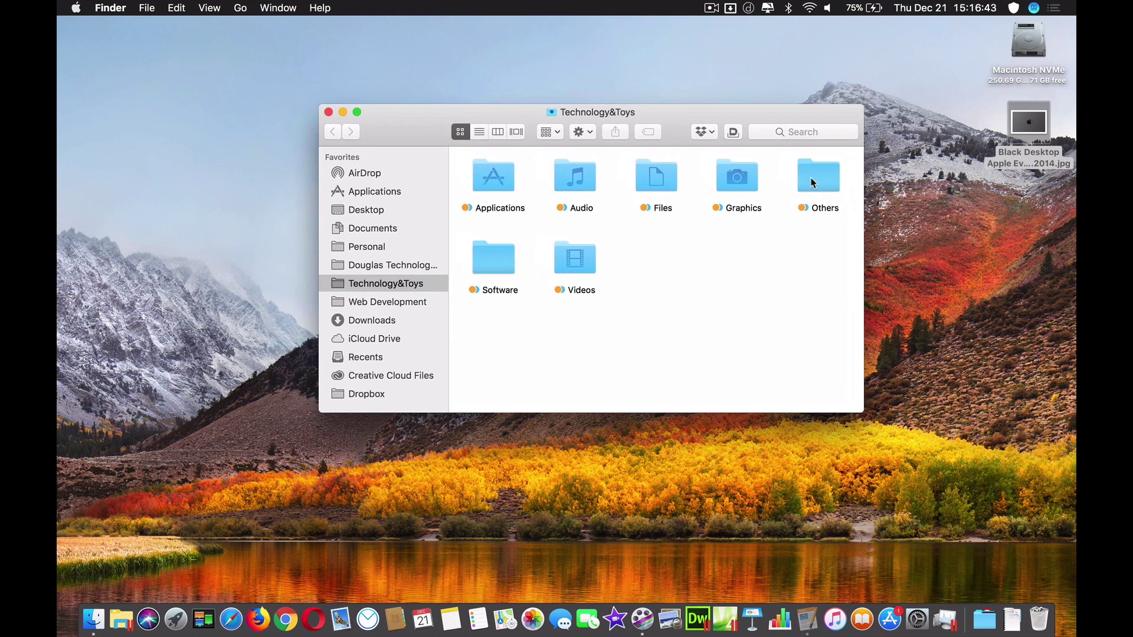
left_click(328, 112)
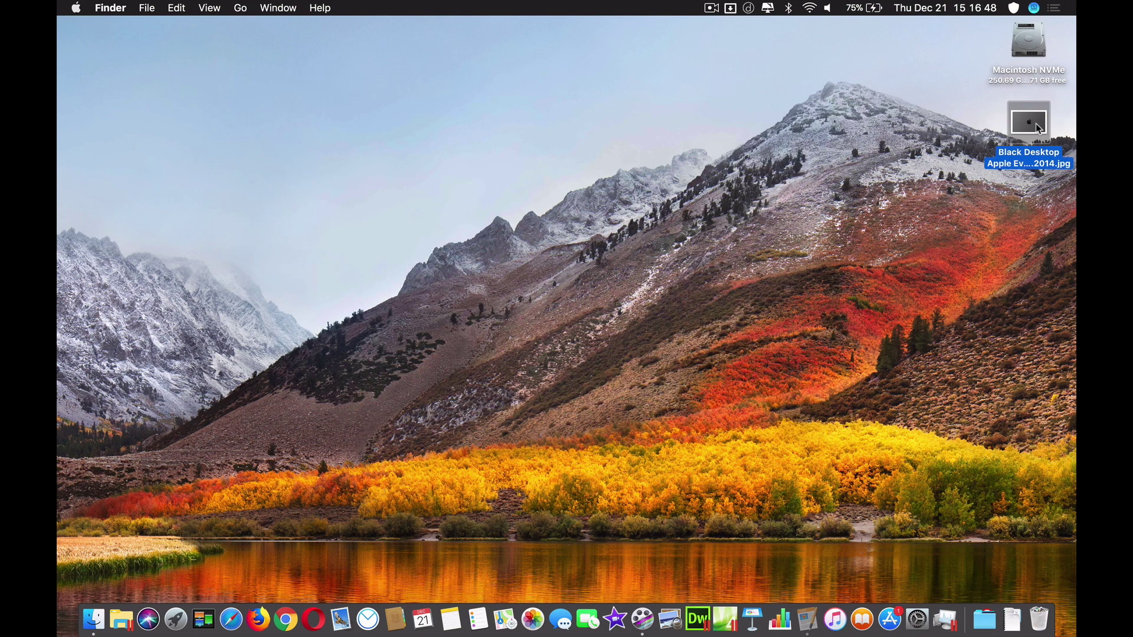
left_click_drag(1036, 126, 688, 290)
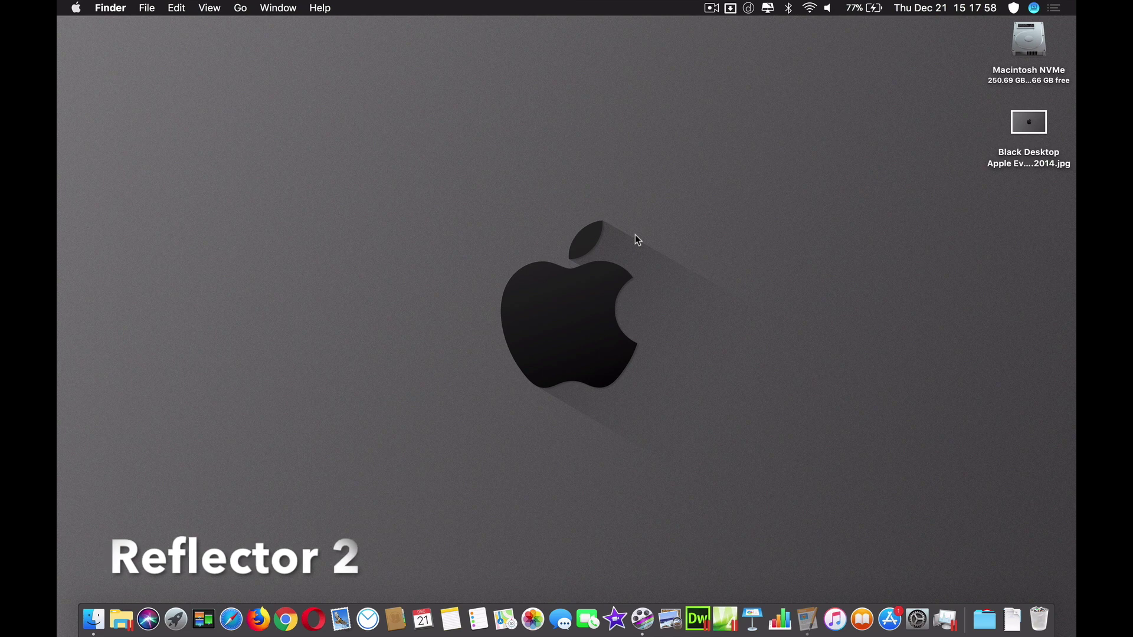
- Launch Reflector 2 through Spotlight by searching 're'
key("super+space")
type("re")
key("Return")
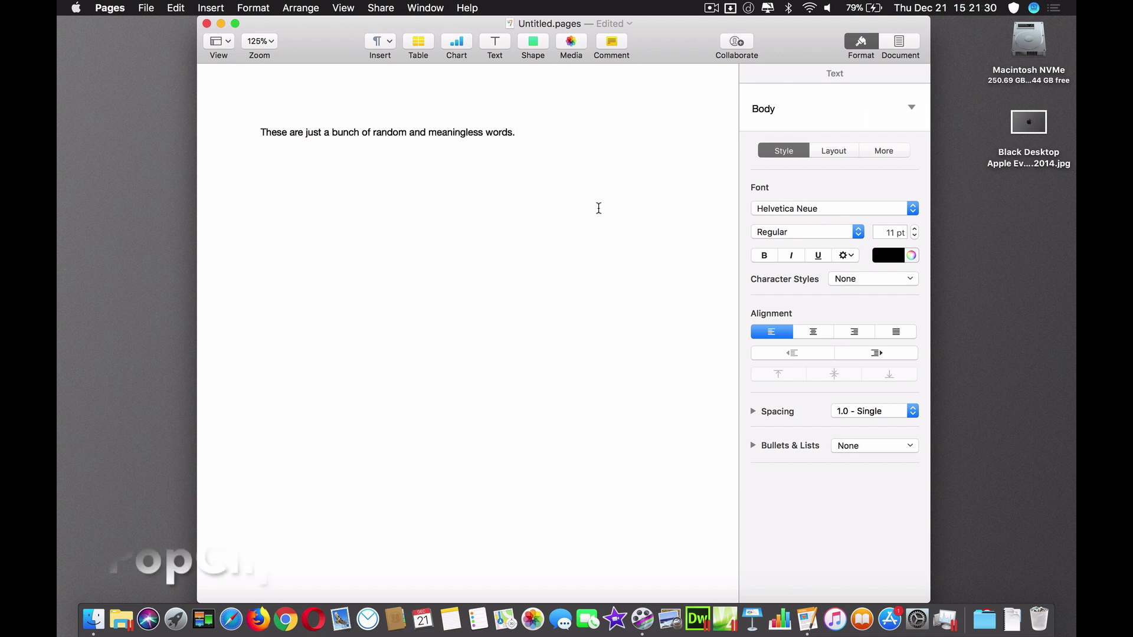
- Launch PopClip via Spotlight and browse its appearance, language and actions panels
key("super+space")
type("pop")
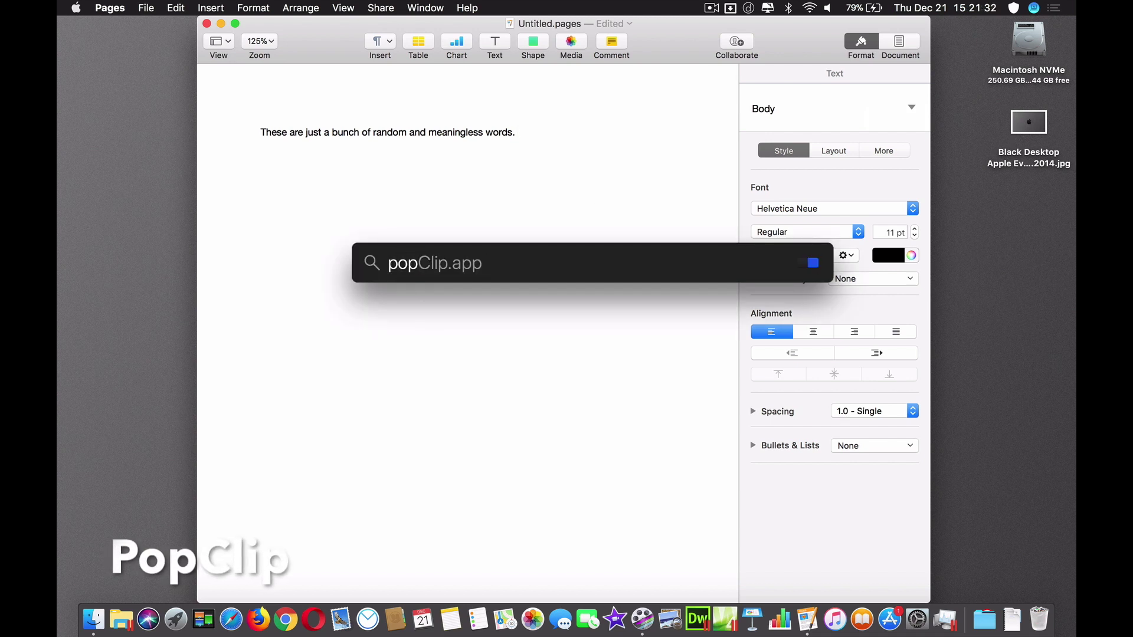
key("Return")
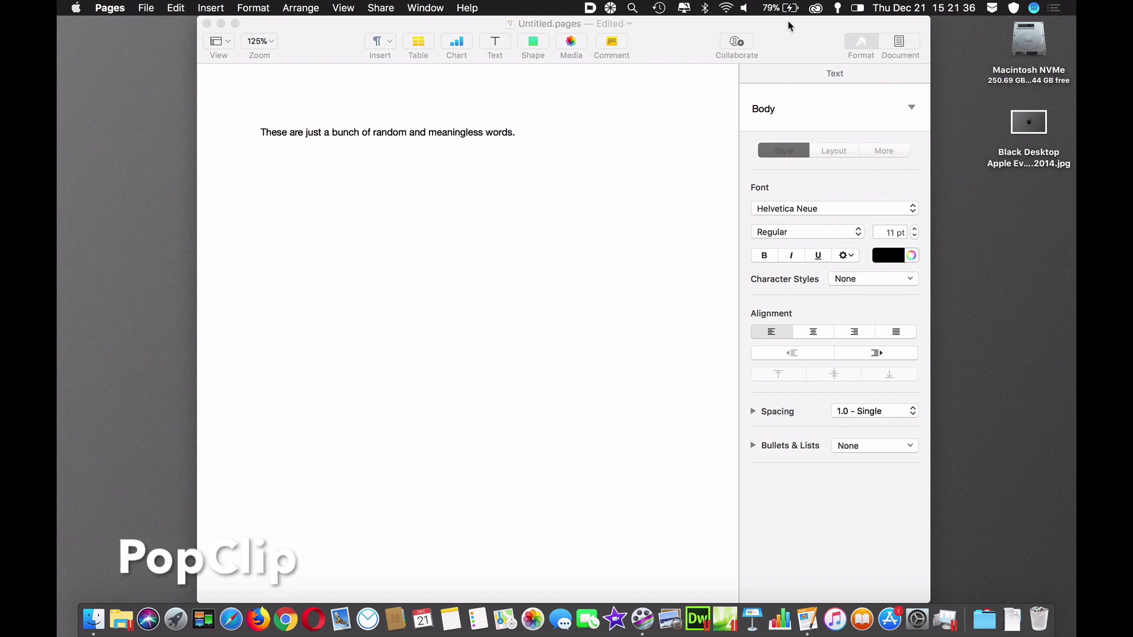
left_click(858, 7)
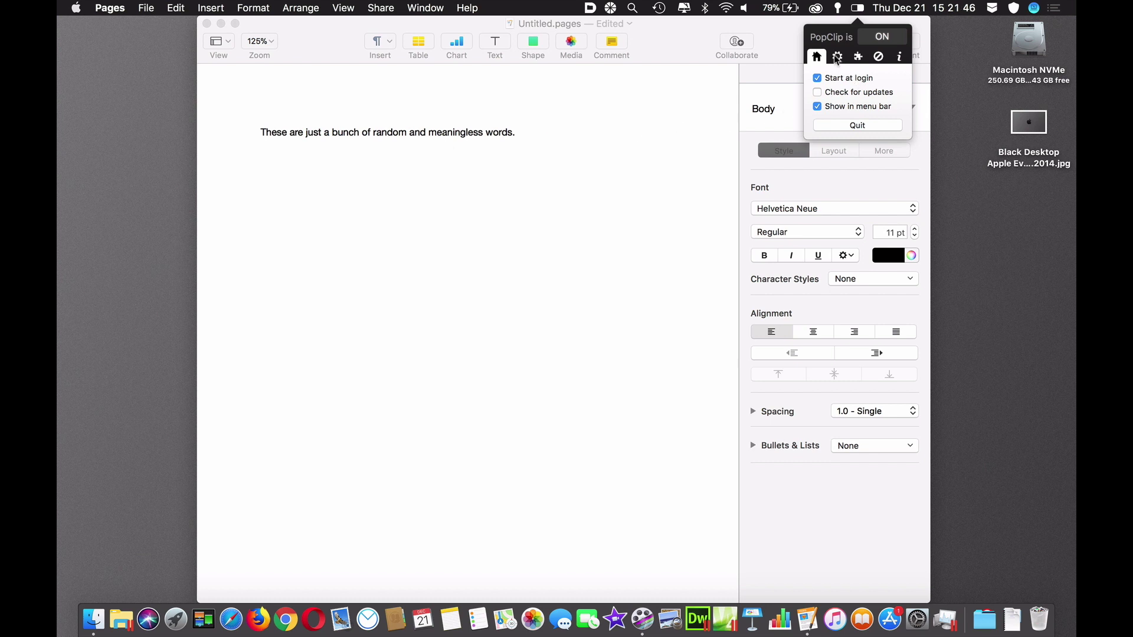
left_click(837, 57)
left_click(859, 57)
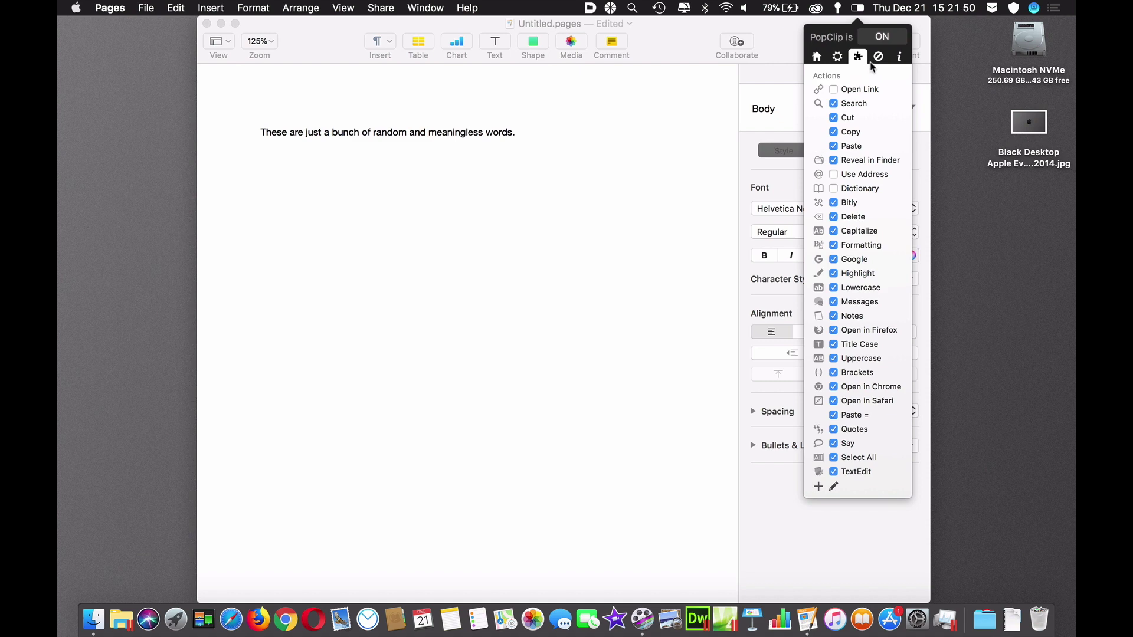
left_click(686, 117)
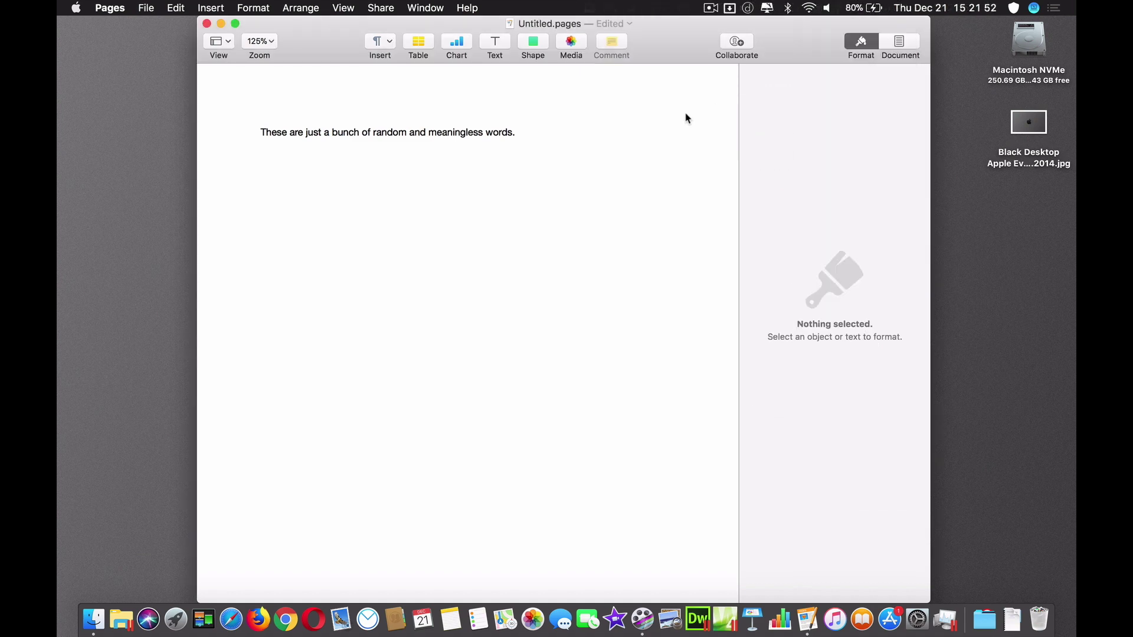
- Select 'meaningless' and try bold, italic, underline and highlight on it, undoing each
left_click(487, 132)
left_click_drag(486, 132, 432, 136)
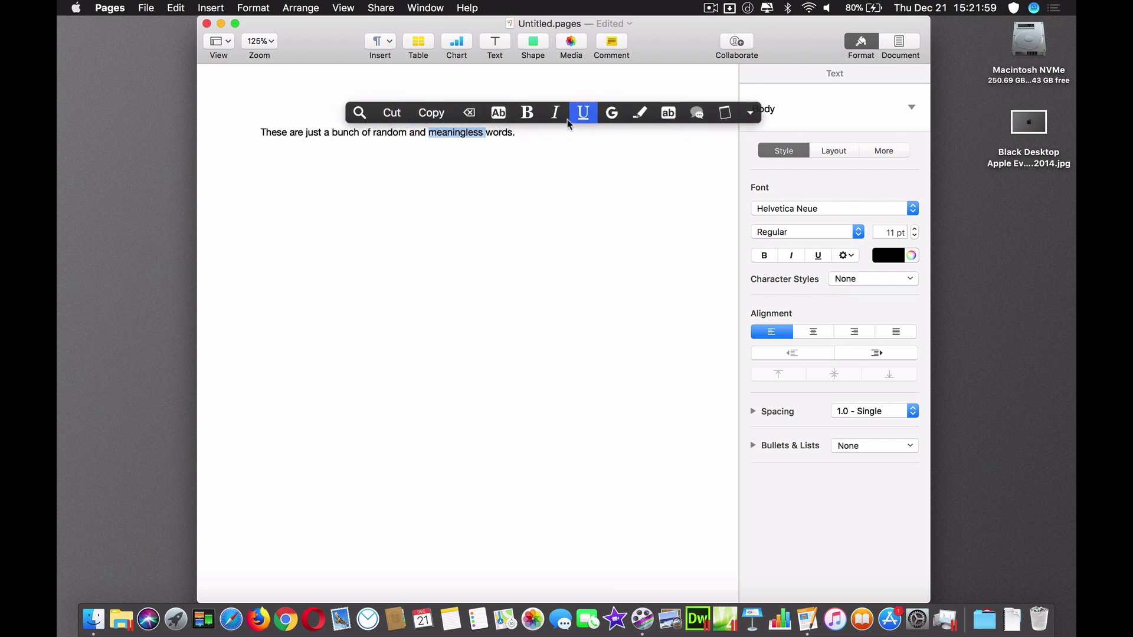
left_click(527, 114)
left_click(530, 116)
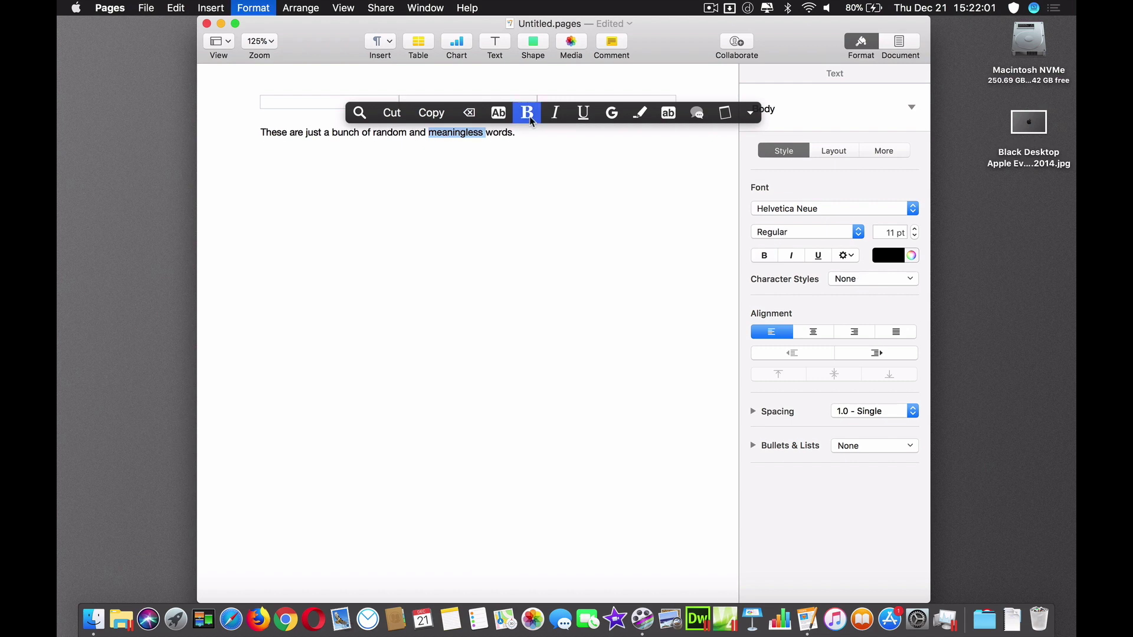
left_click(555, 116)
left_click(558, 118)
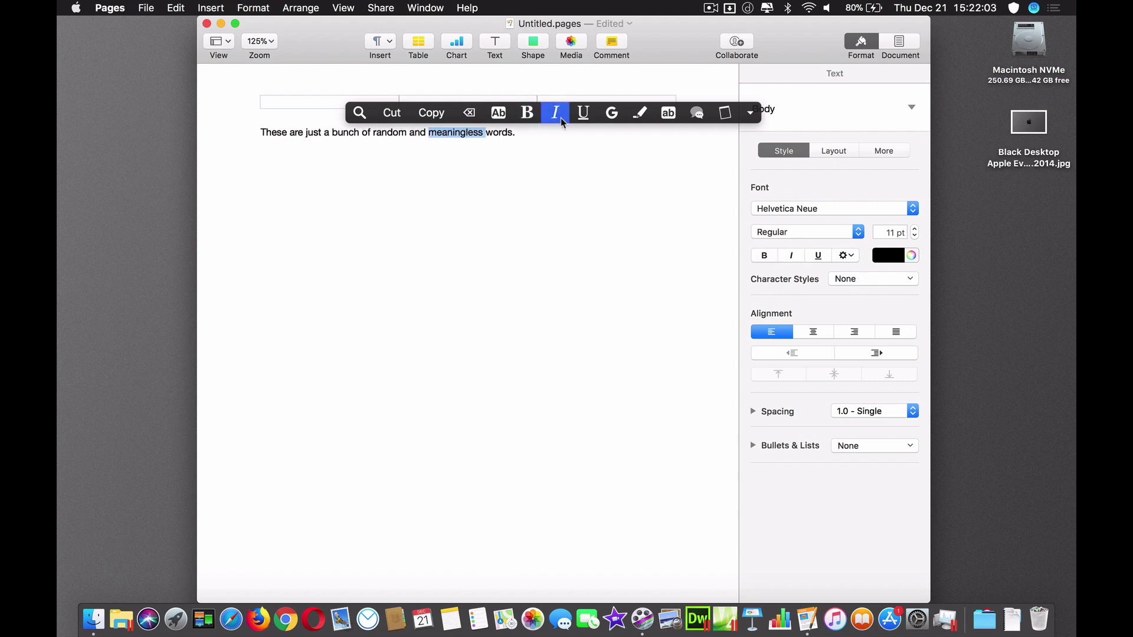
left_click(582, 116)
left_click(583, 116)
left_click(638, 117)
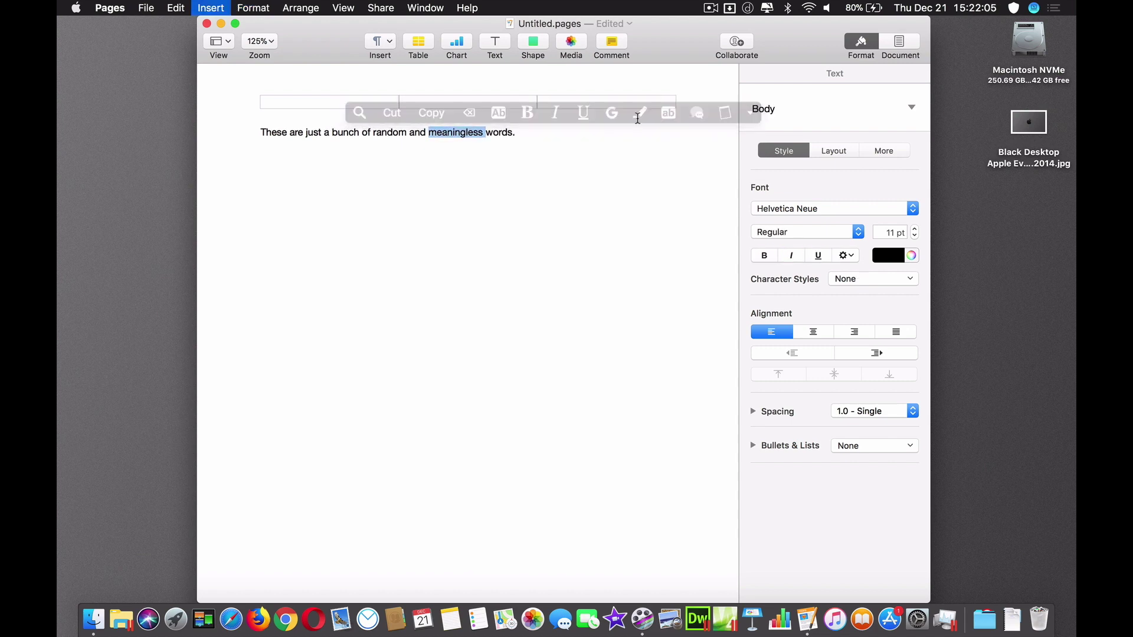
key("super+z")
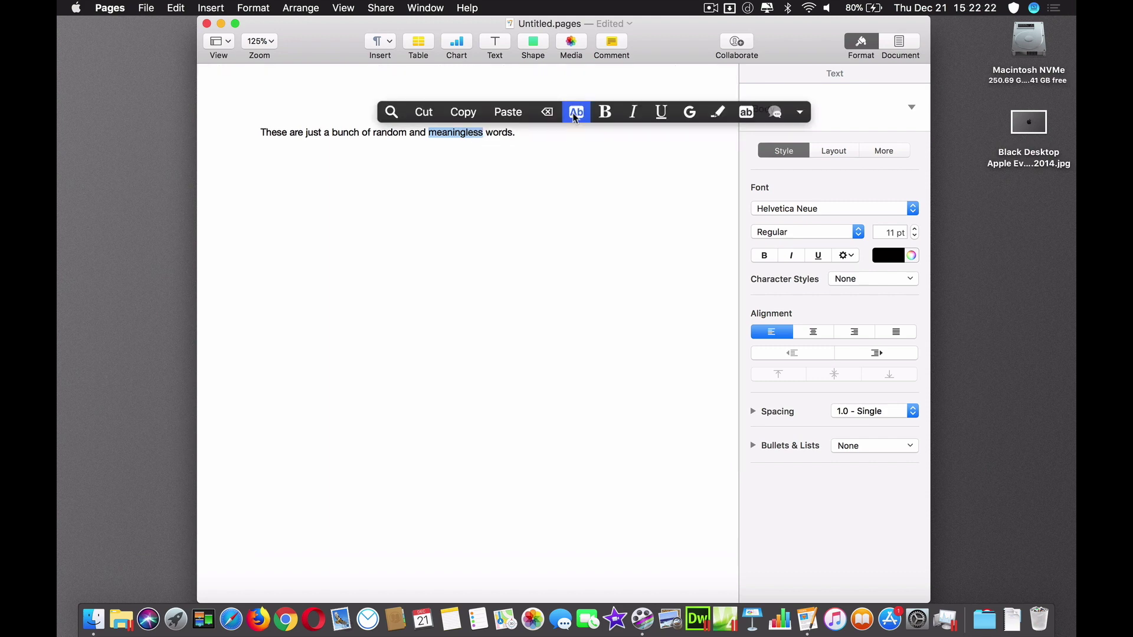
- Capitalise 'meaningless' and revert it, delete the word, then select 'random and'
left_click(575, 115)
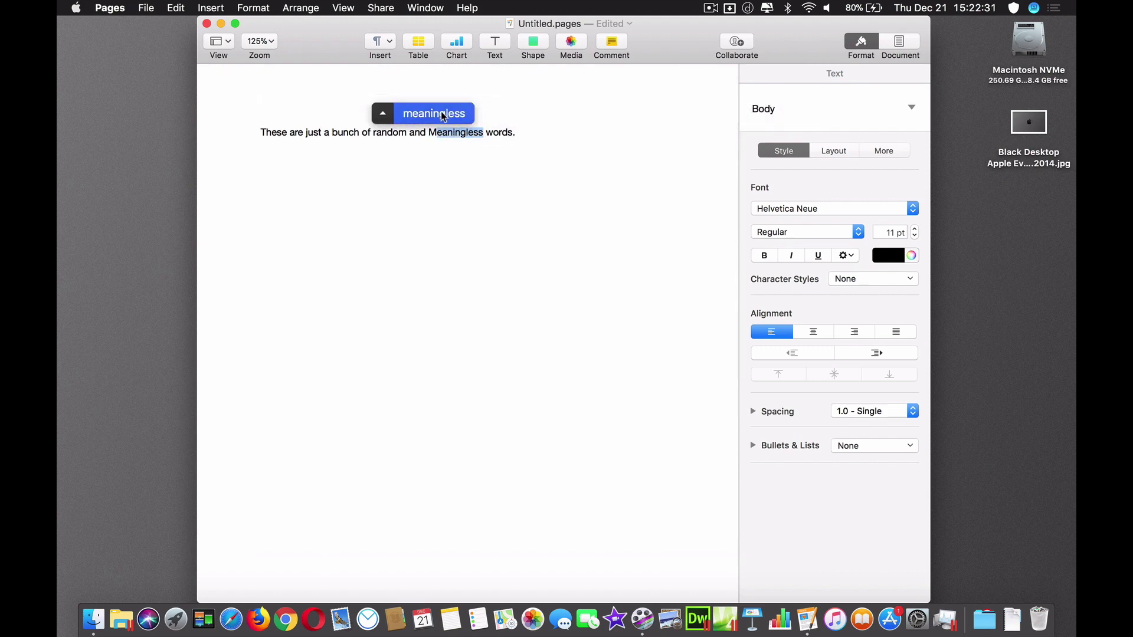
left_click(439, 117)
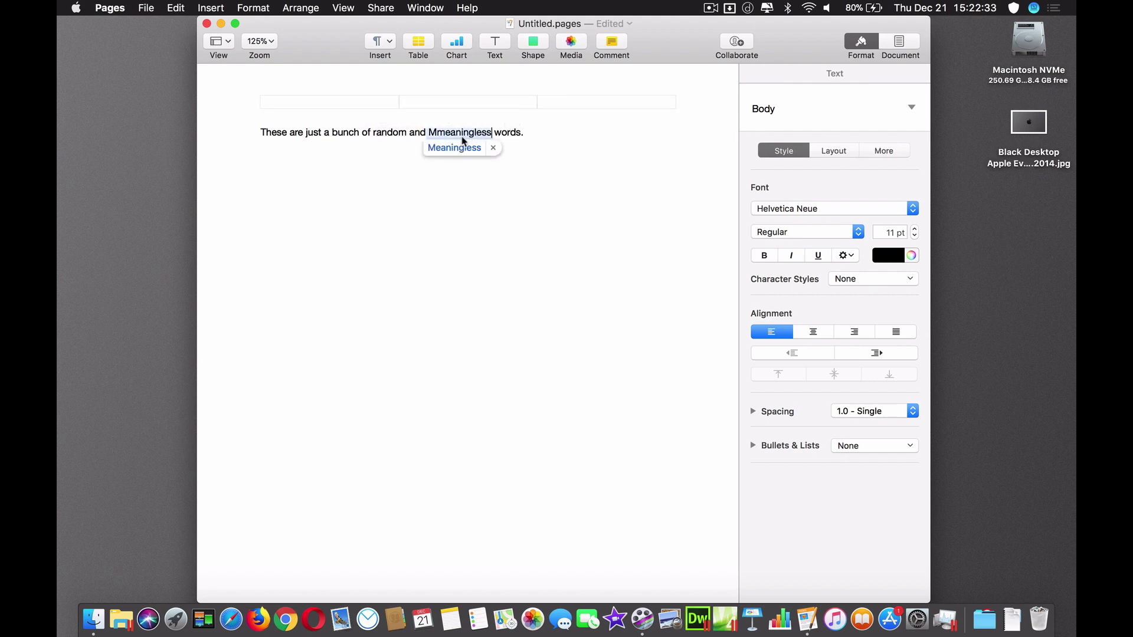
left_click(437, 134)
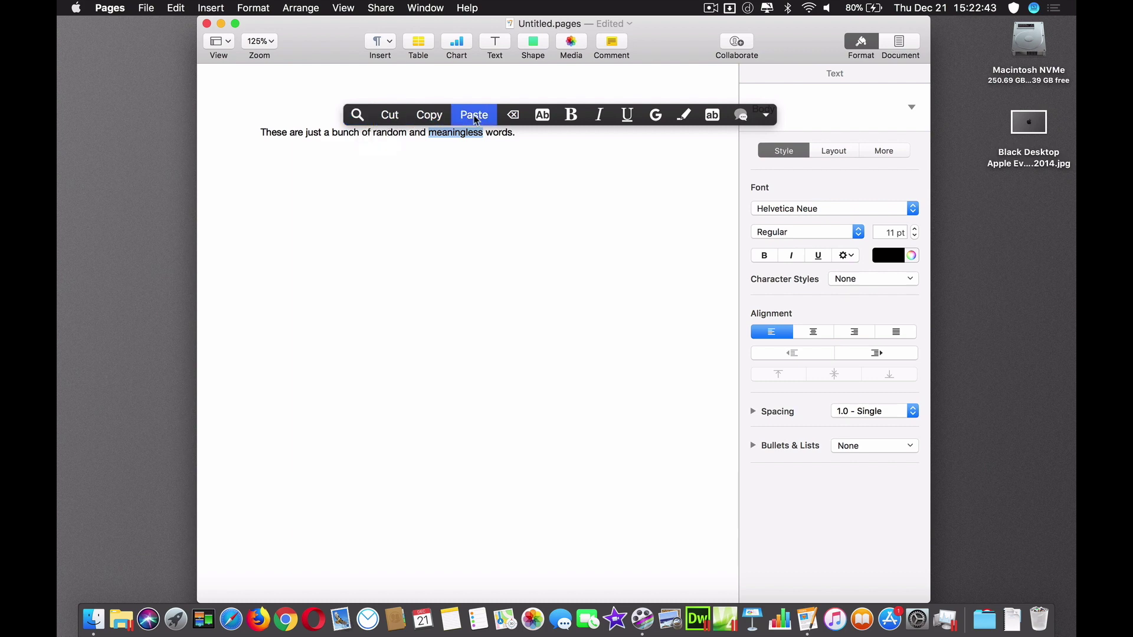
left_click(513, 114)
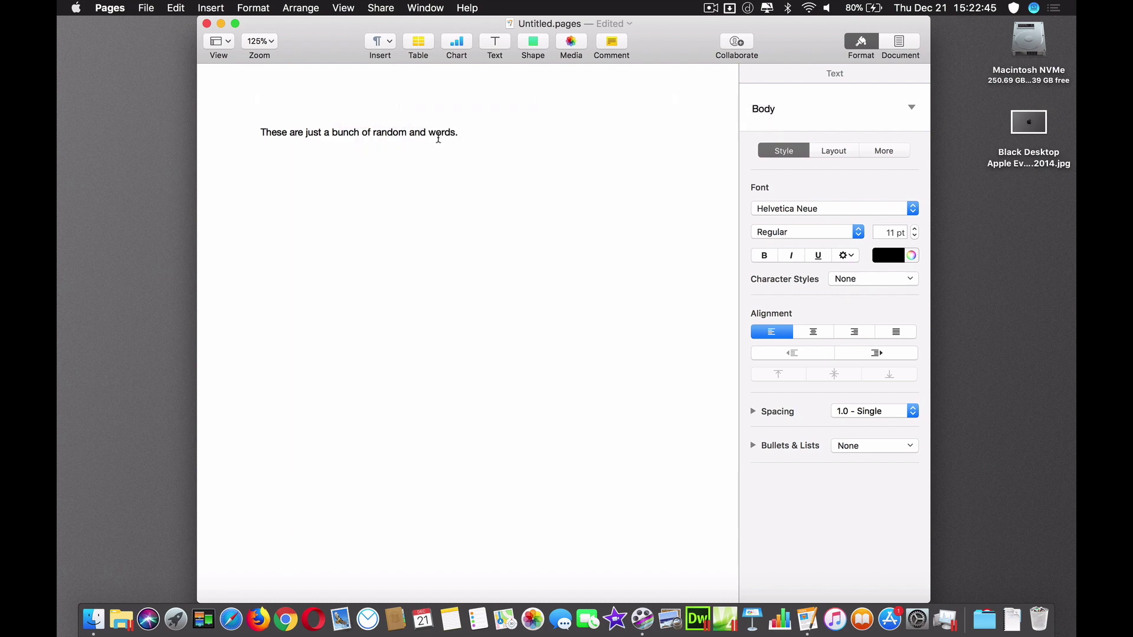
left_click_drag(426, 134, 374, 133)
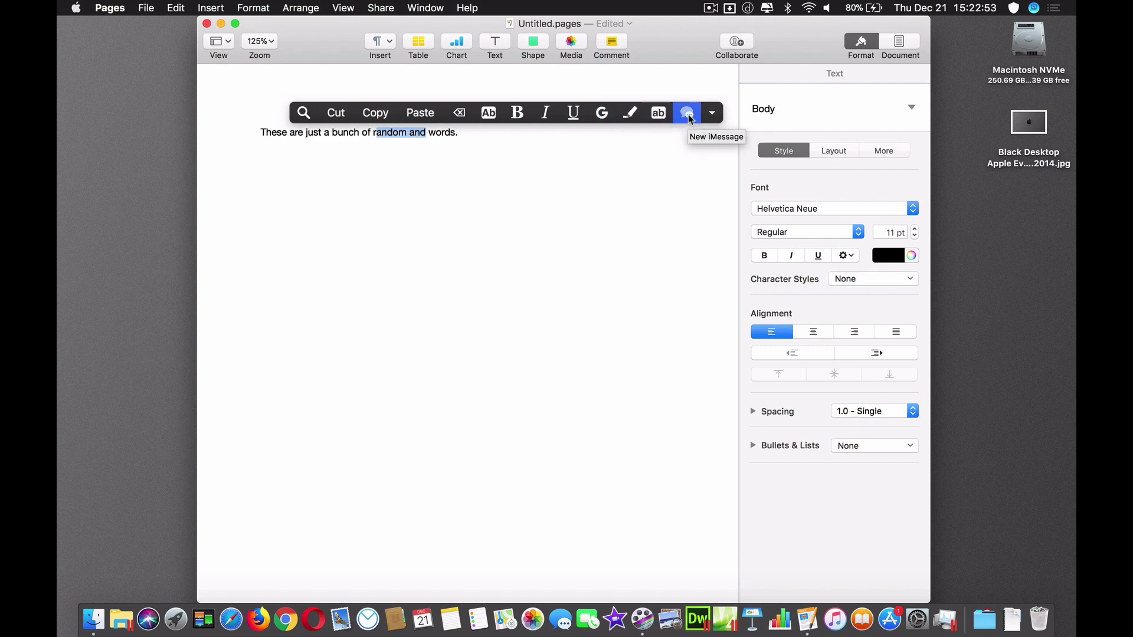
left_click(713, 112)
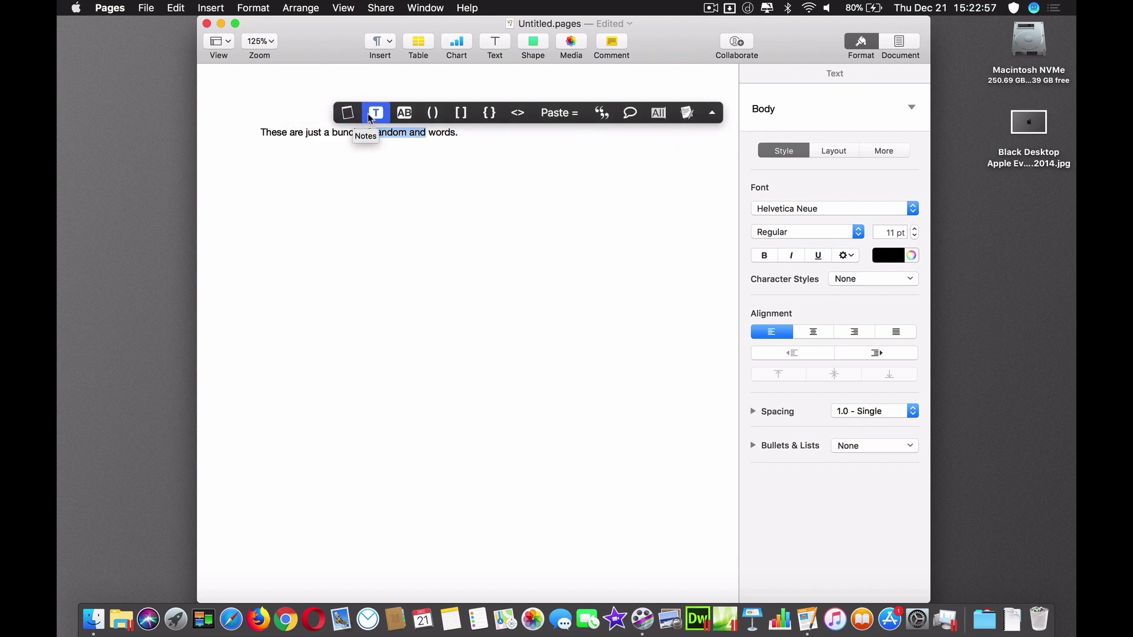
- Uppercase 'random and', then wrap 'AND words.' in quotation marks and deselect
left_click(405, 113)
left_click_drag(479, 133, 415, 138)
left_click(750, 114)
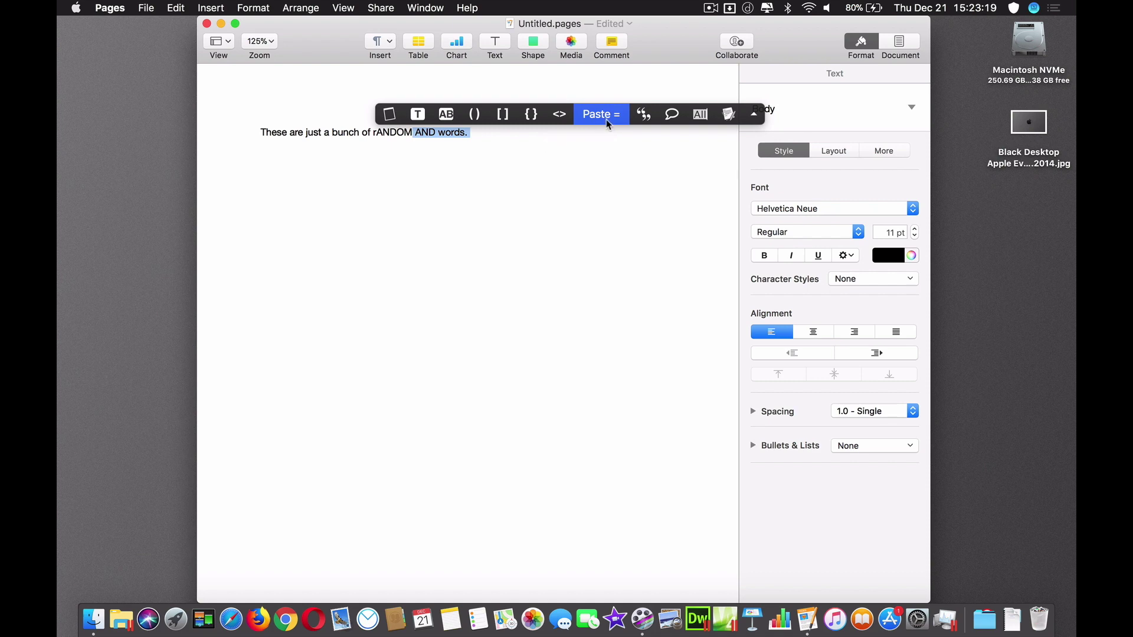
left_click(644, 116)
left_click_drag(479, 132, 389, 132)
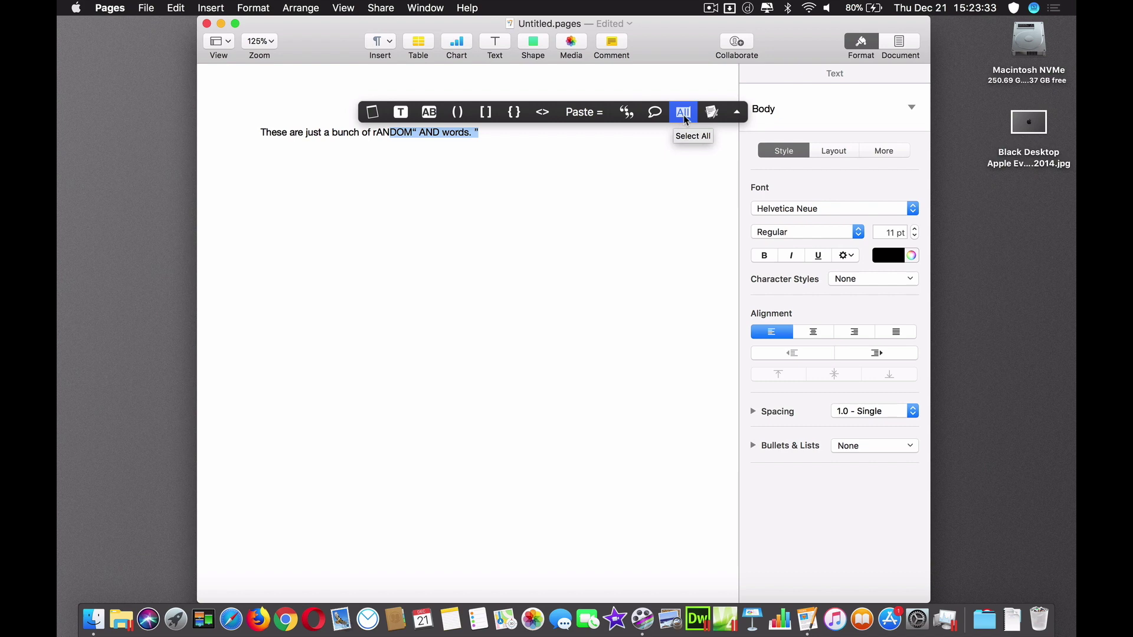
left_click(511, 169)
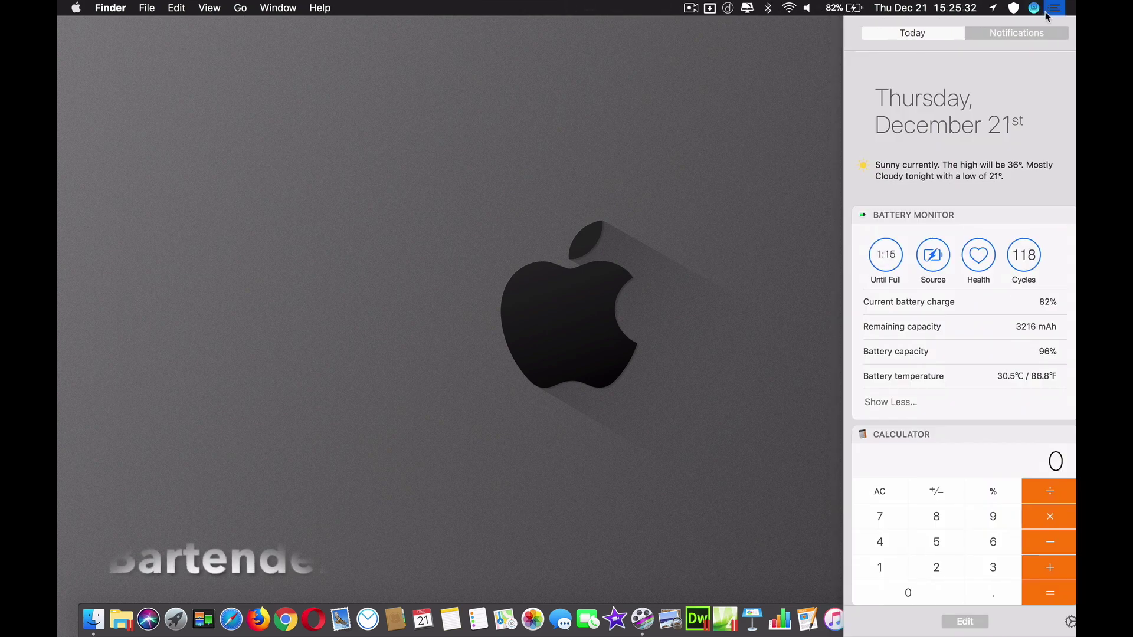
- Reveal the hidden menu-bar items from Bartender's icon, then open Bartender's own menu
left_click(1042, 13)
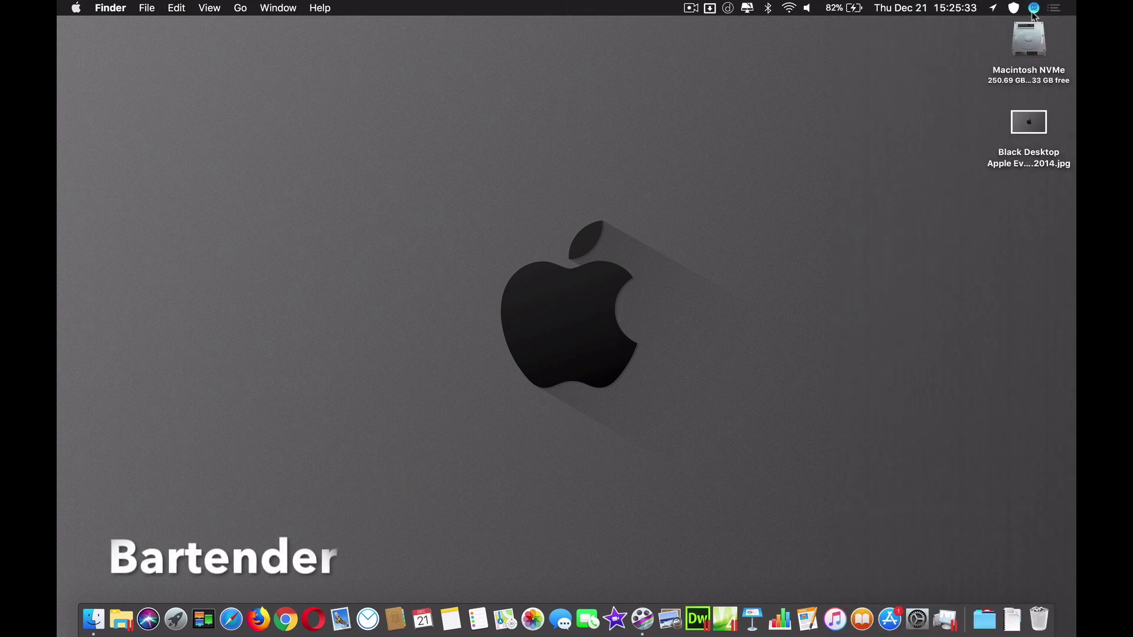
left_click(1035, 10)
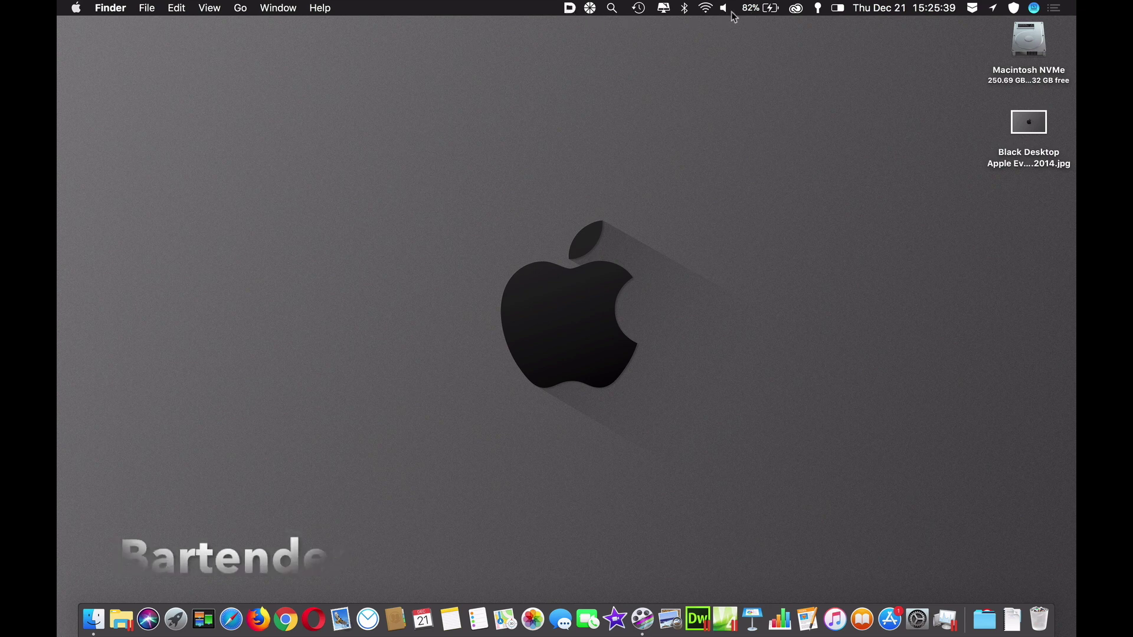
right_click(1036, 12)
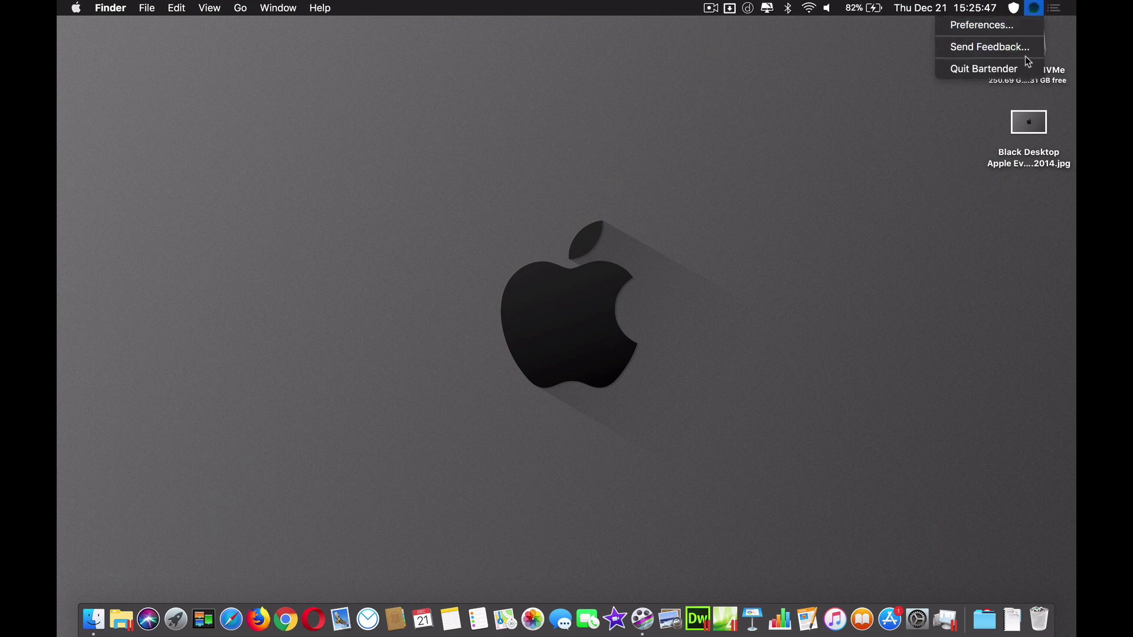
- Open Bartender's preferences and set AirPort - Wi-Fi to Always hide
left_click(981, 30)
scroll(406, 171, "down", 1)
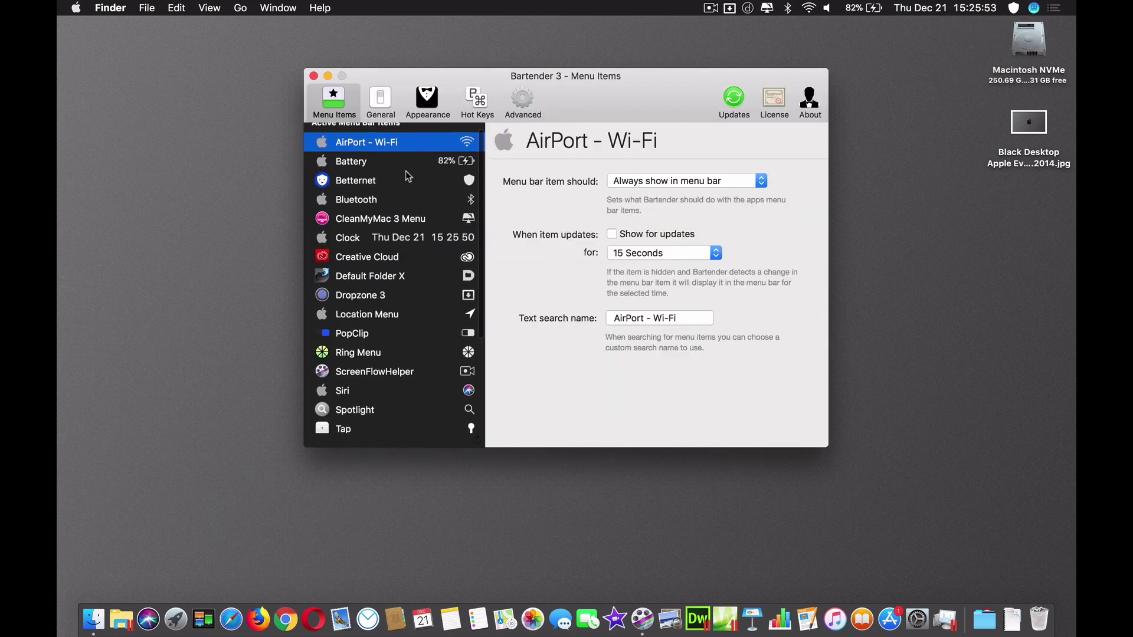
scroll(405, 171, "up", 1)
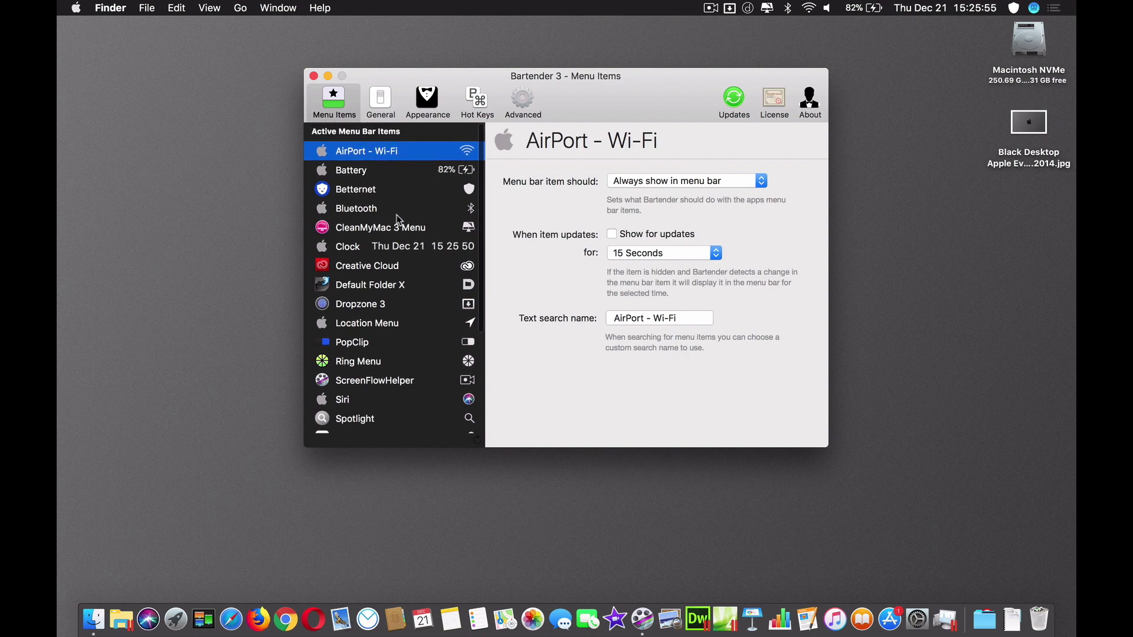
scroll(397, 219, "down", 2)
scroll(447, 187, "up", 2)
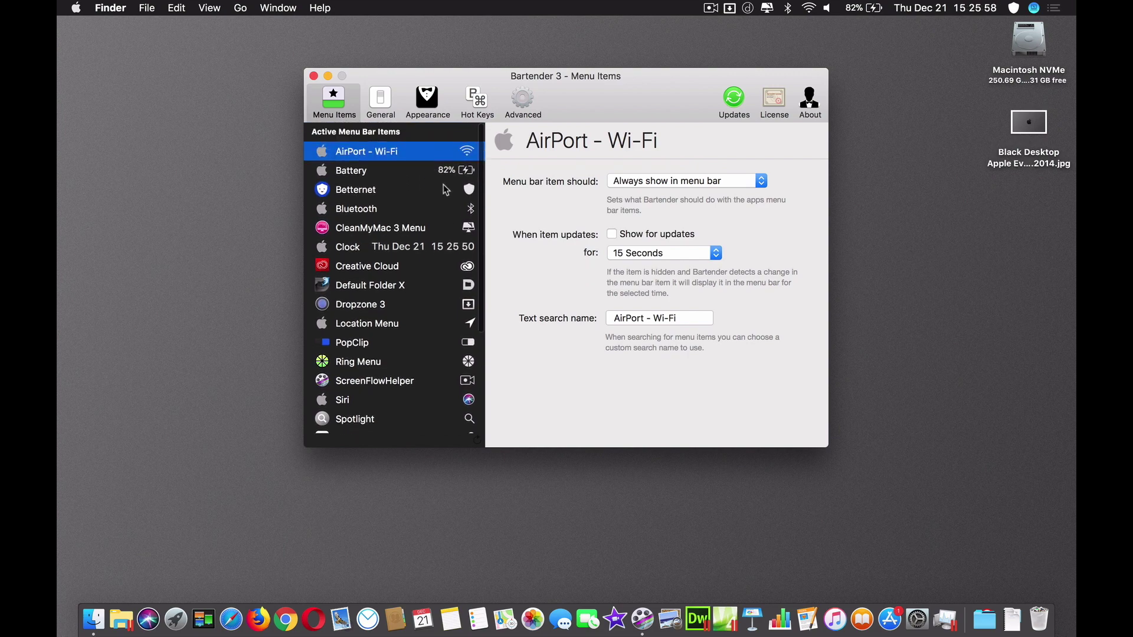
left_click(639, 185)
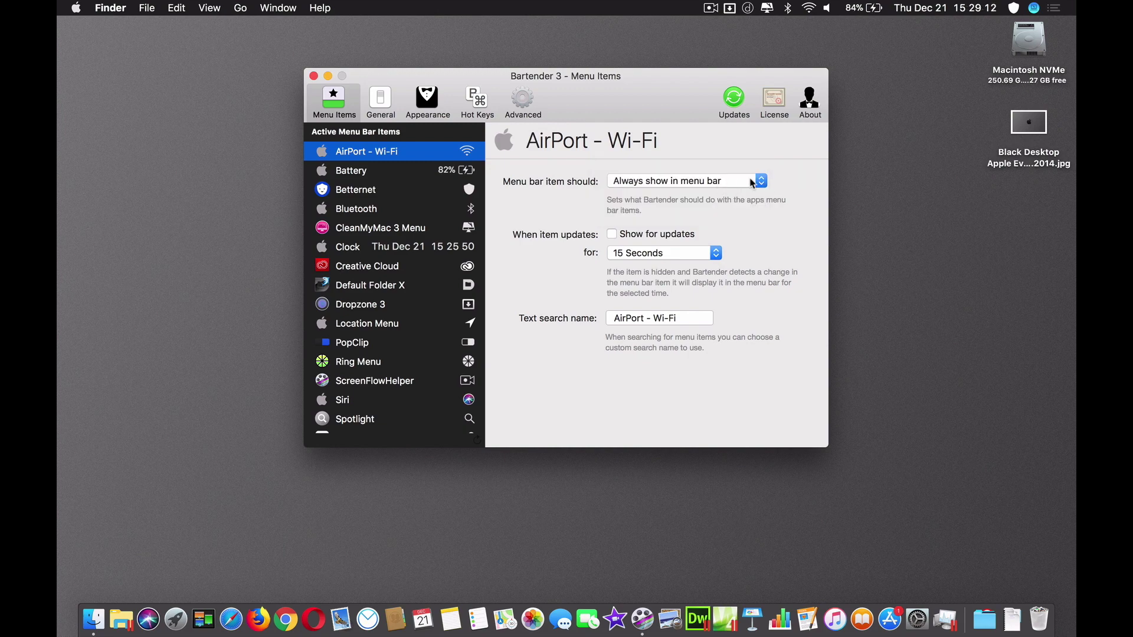
left_click(723, 183)
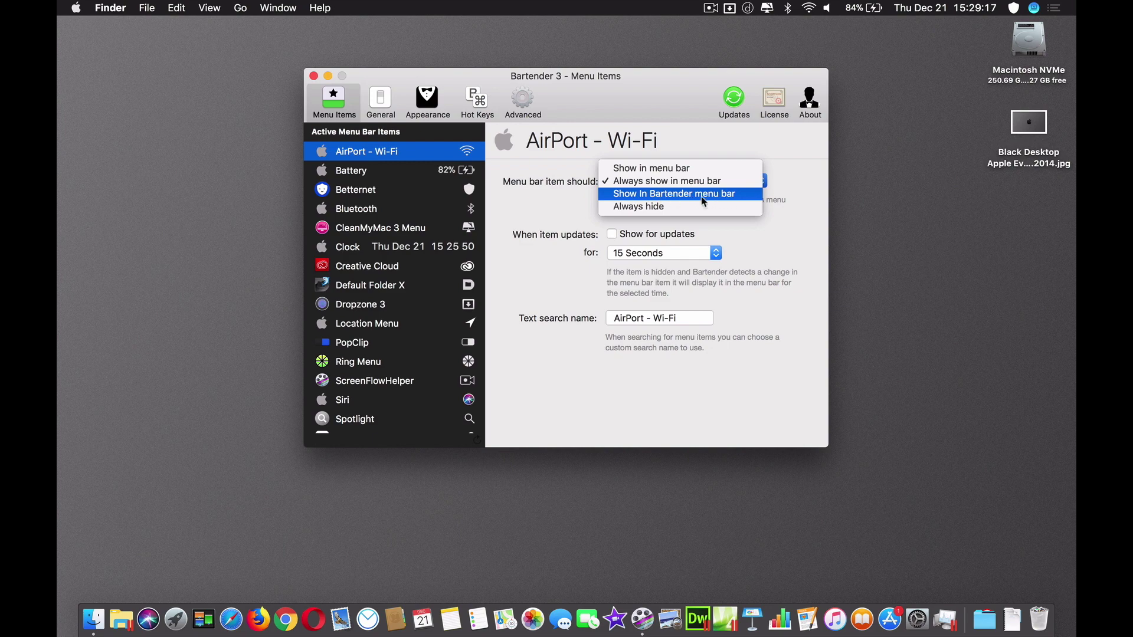
left_click(640, 208)
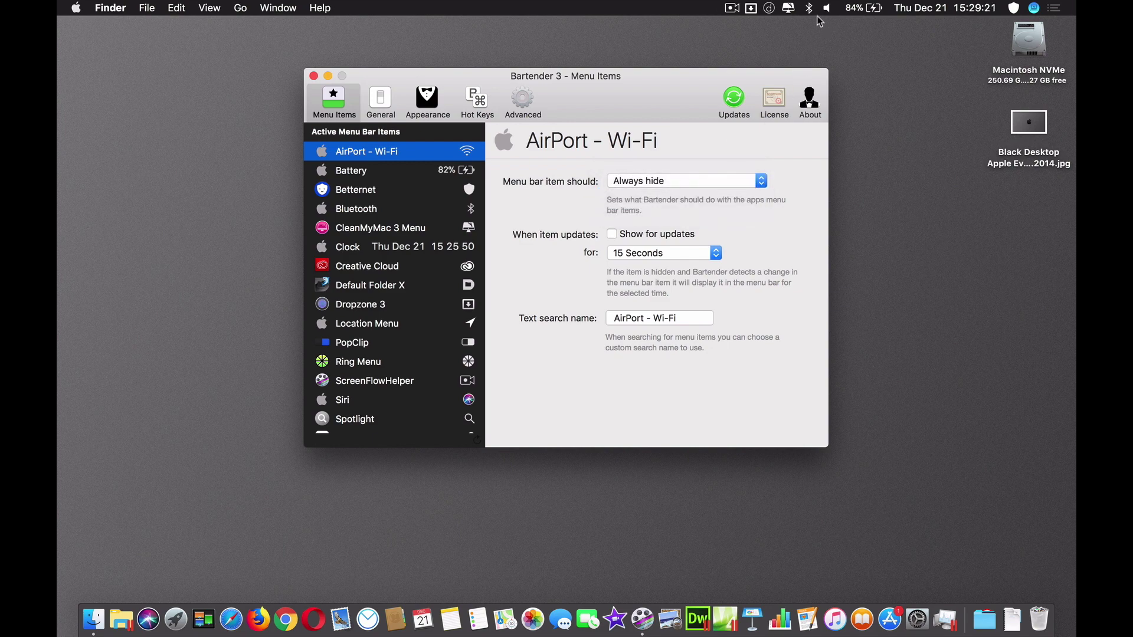
- Switch Wi-Fi to always show, then to Show in Bartender menu bar, and reveal it there
left_click(655, 181)
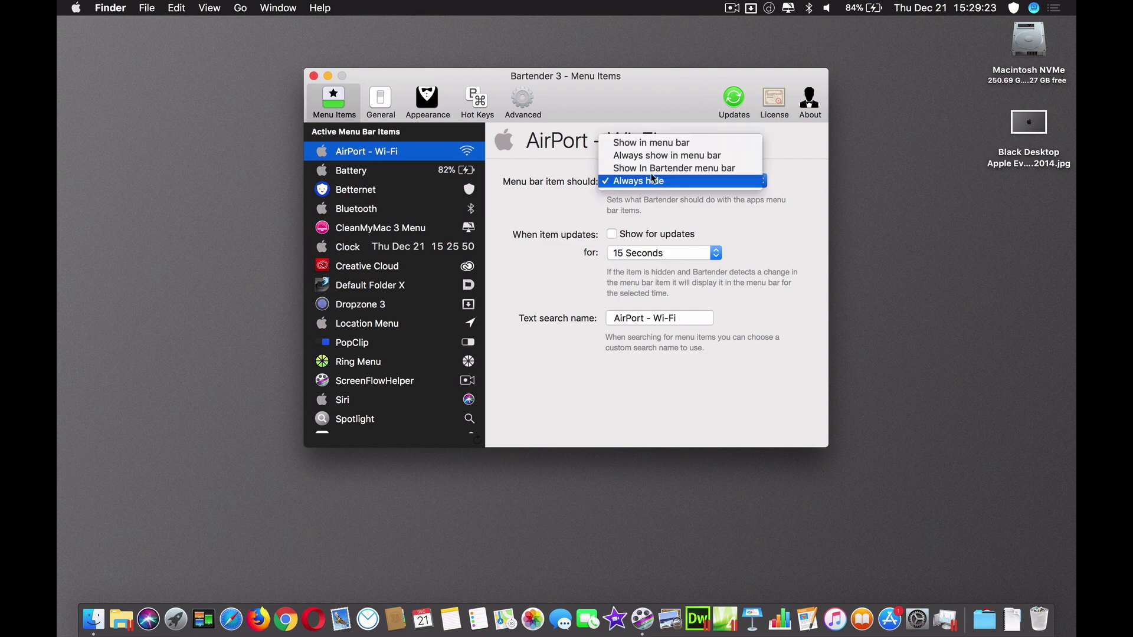
left_click(651, 156)
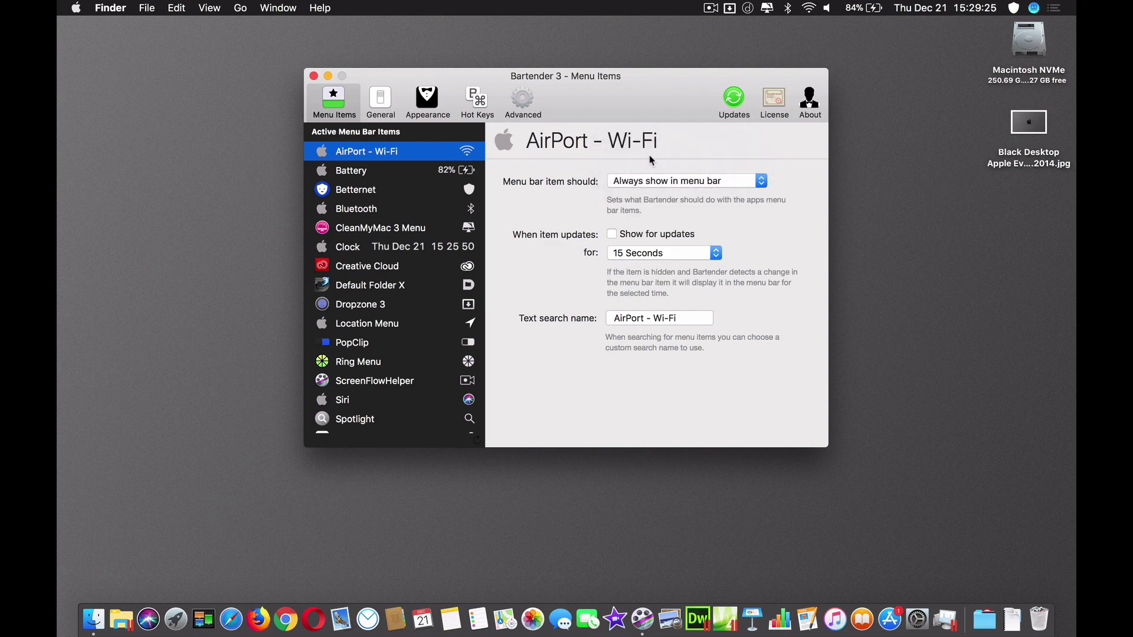
left_click(688, 182)
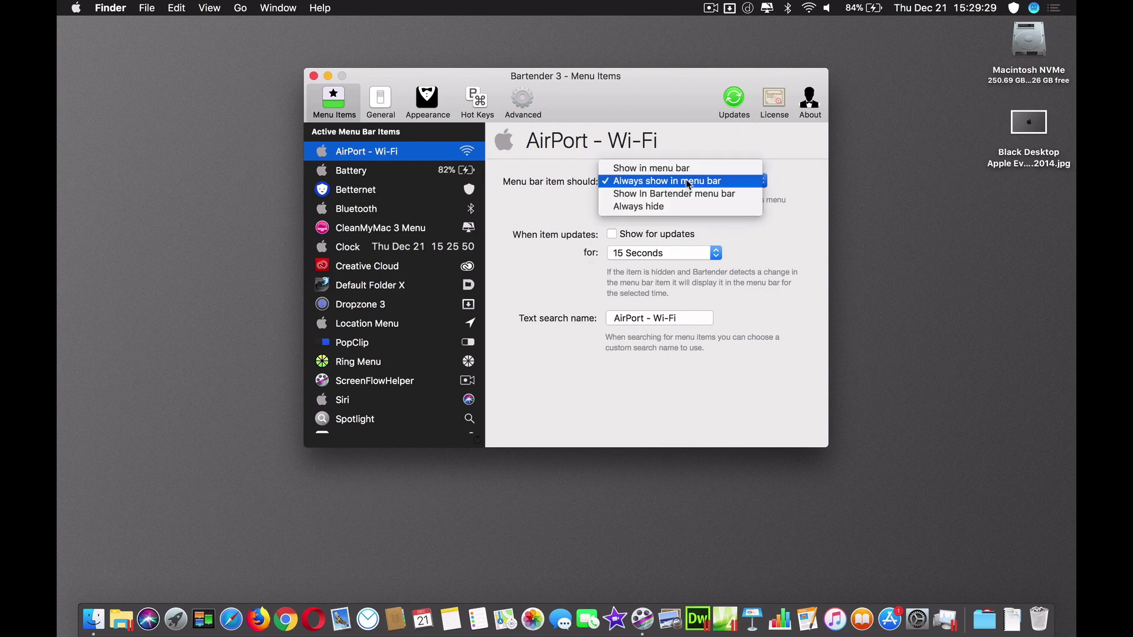
left_click(681, 194)
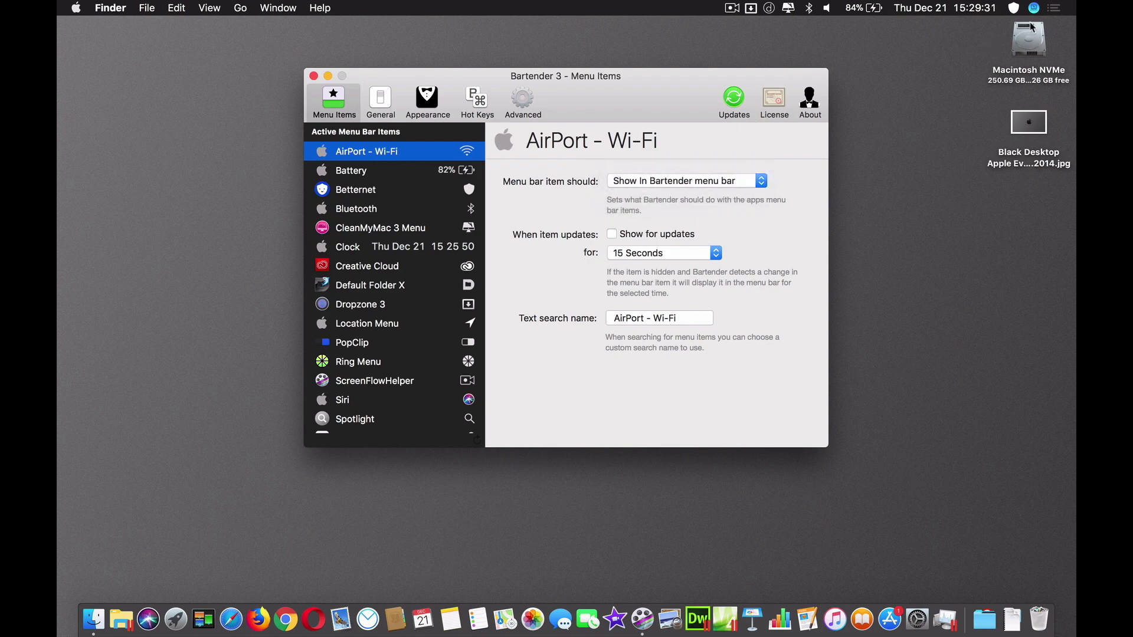
mouse_move(991, 7)
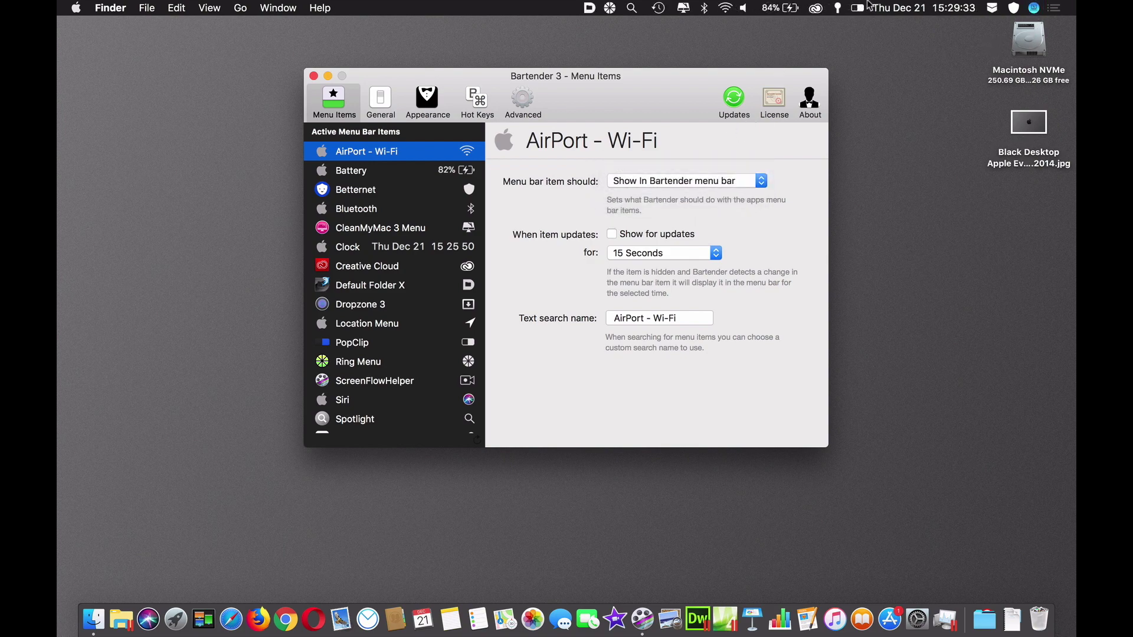
left_click(1033, 8)
- Set AirPort - Wi-Fi back to Always show in menu bar
left_click(680, 180)
left_click(679, 169)
scroll(389, 218, "down", 5)
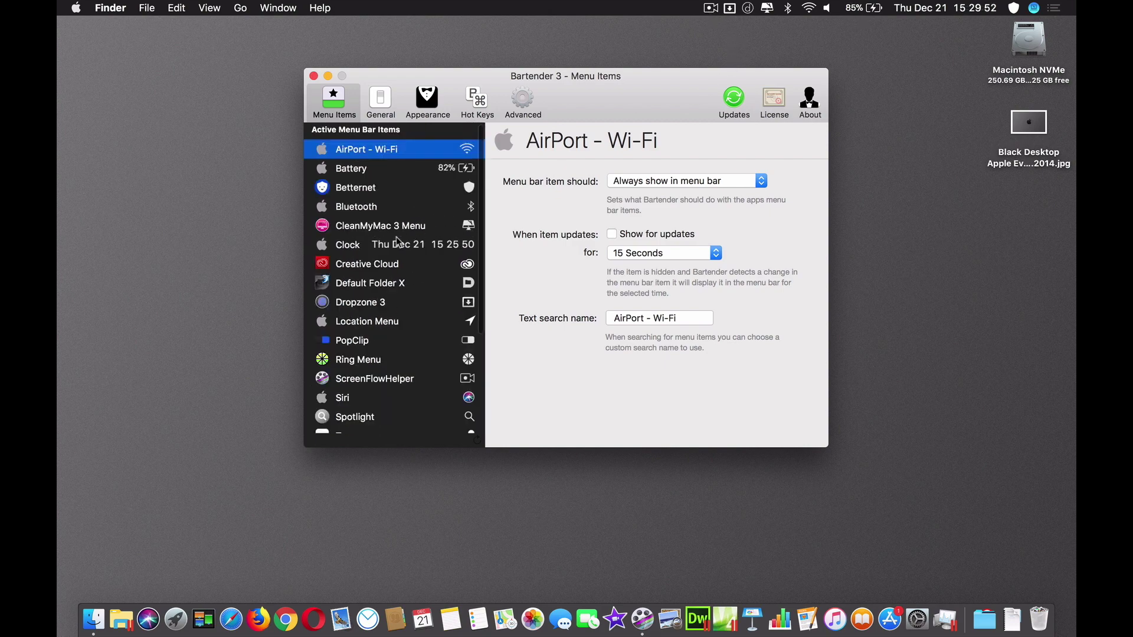
scroll(357, 266, "down", 2)
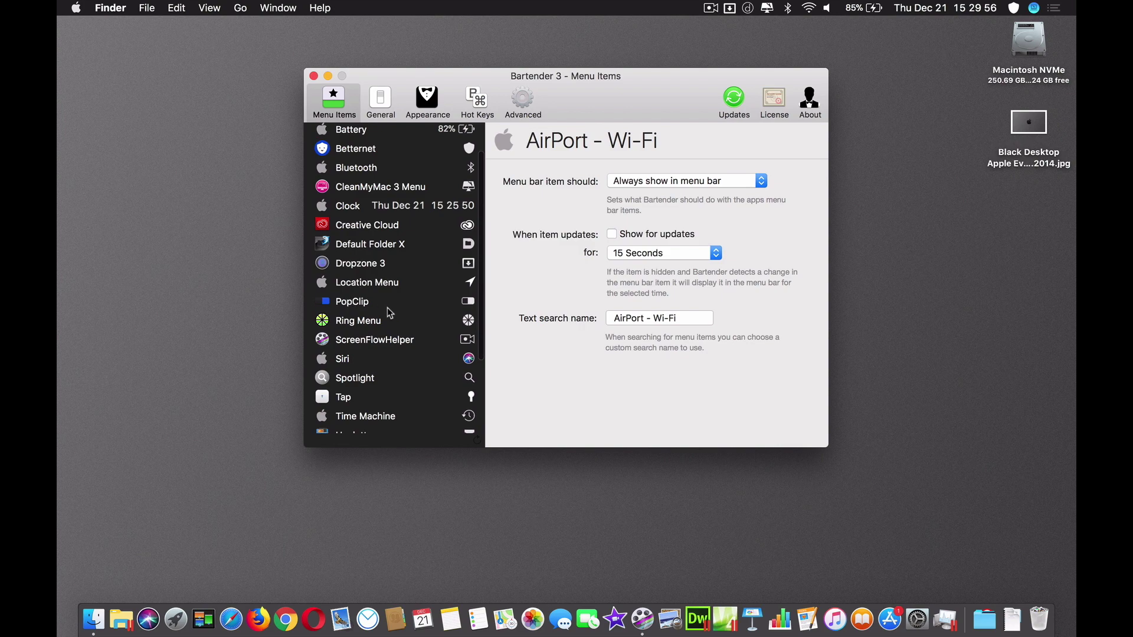
scroll(406, 326, "down", 1)
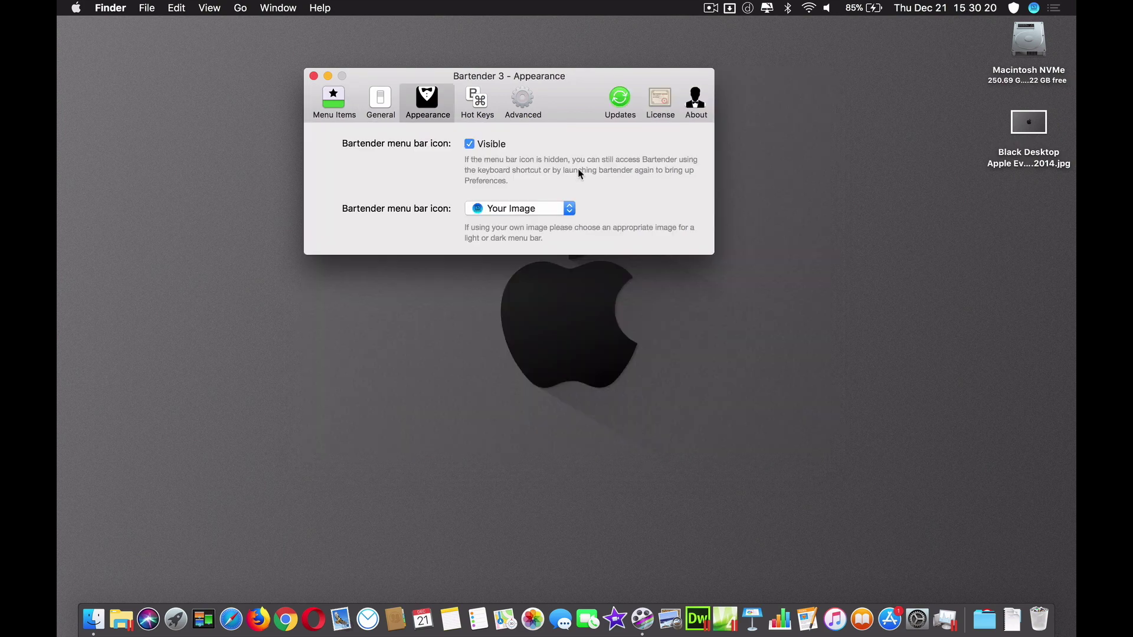
- Review Bartender's menu-bar icon choices, keep the custom icon, and view the Hot Keys settings
left_click(568, 208)
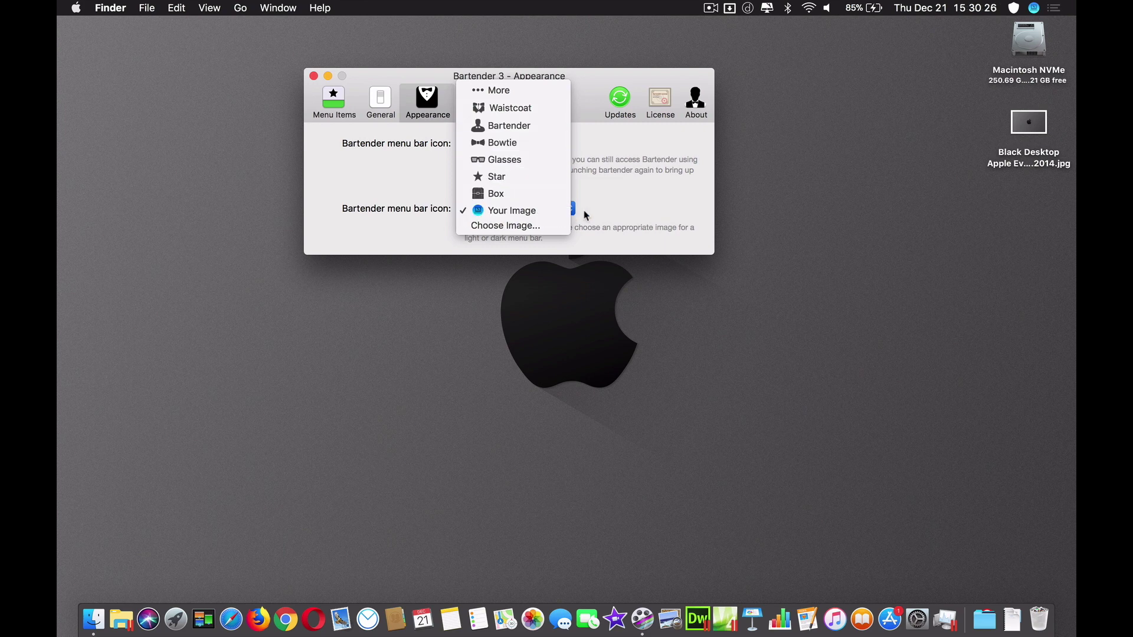
left_click(609, 188)
left_click(474, 112)
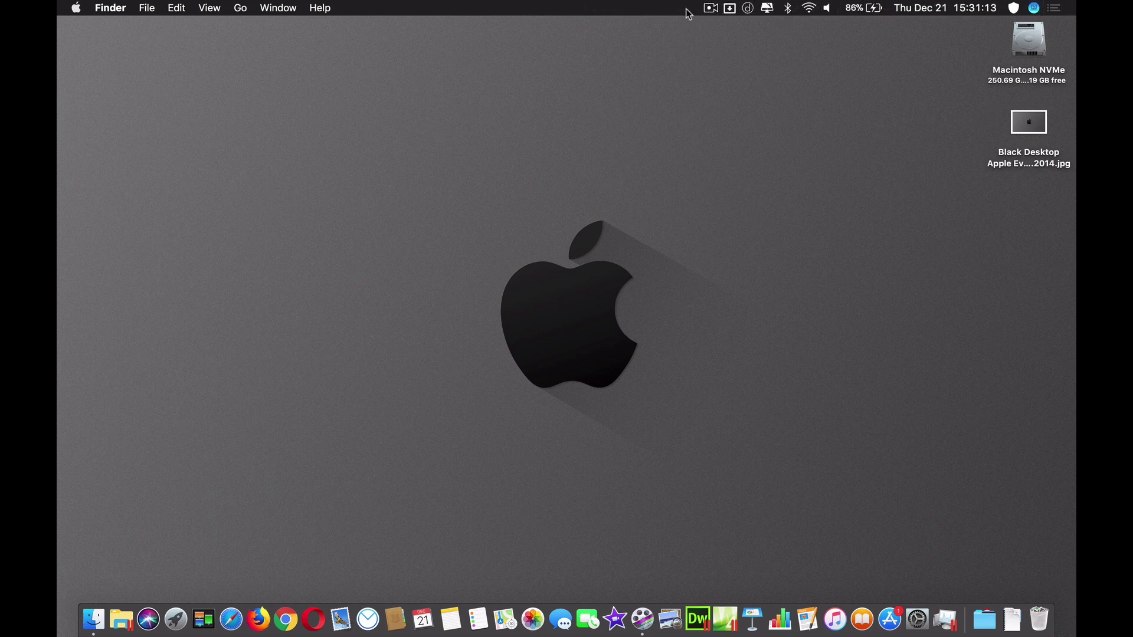
left_click(1033, 9)
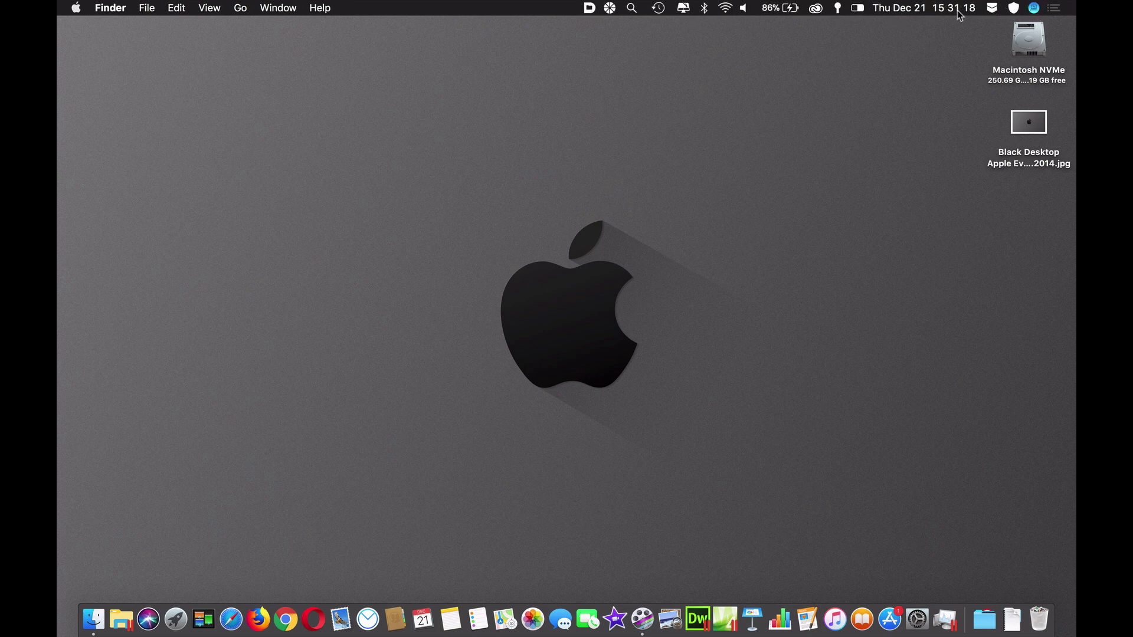
left_click(1034, 8)
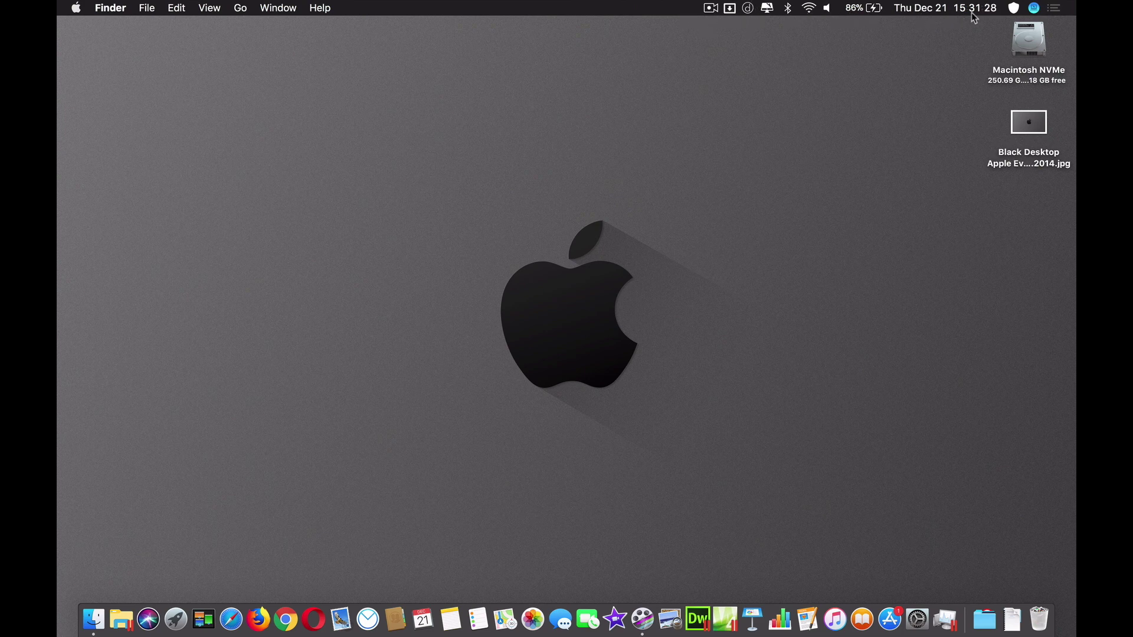
left_click(1036, 10)
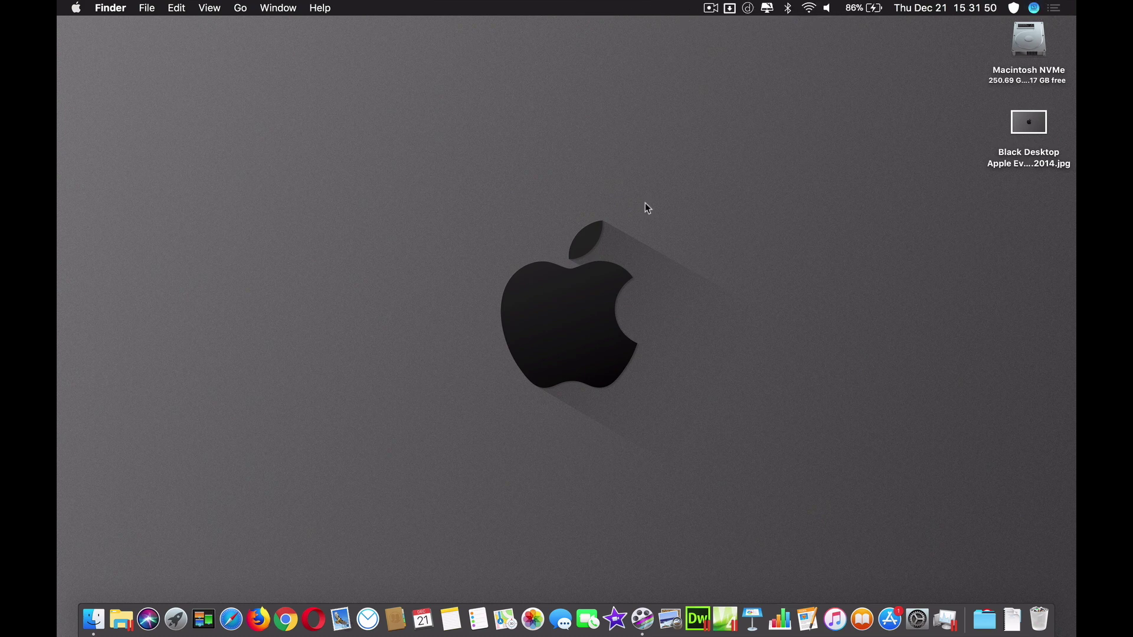